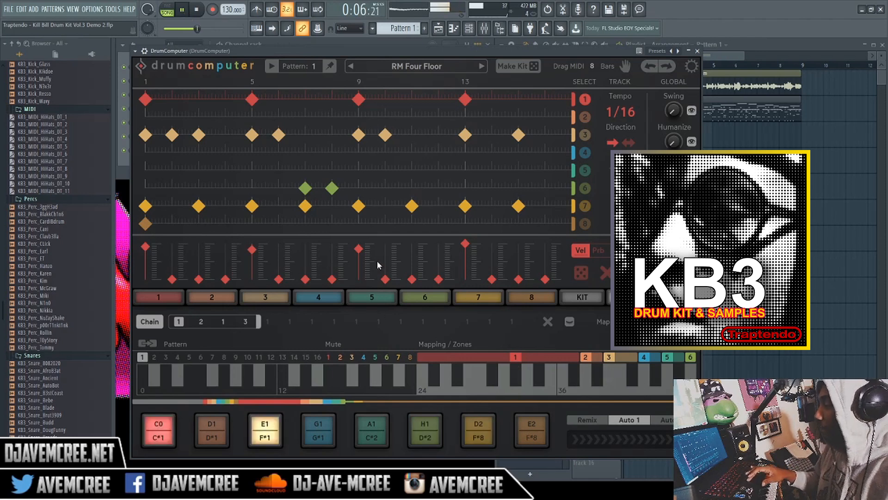
Step: Show DrumComputer's kit page and the channel rack, and audition the KB3 percussion samples from 3ggH3ad through p00rT1nkt1nk
{"action": "left_click", "coordinate": [592, 297]}
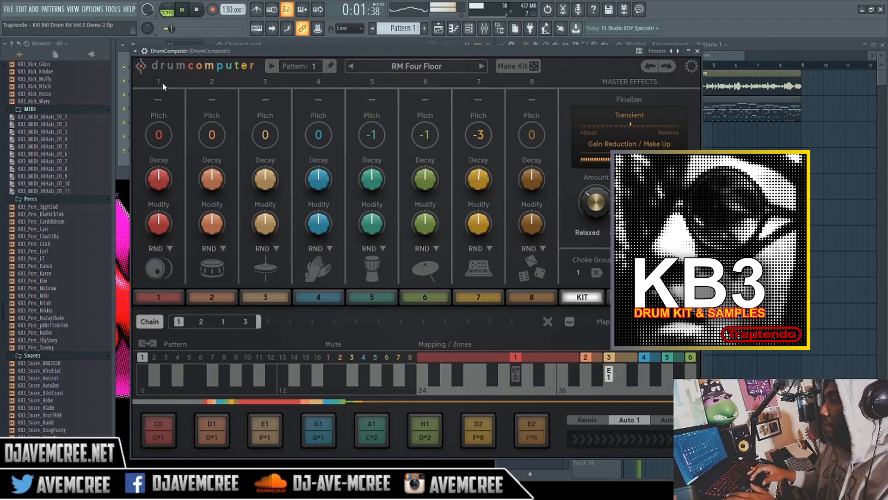
{"action": "left_click", "coordinate": [130, 153]}
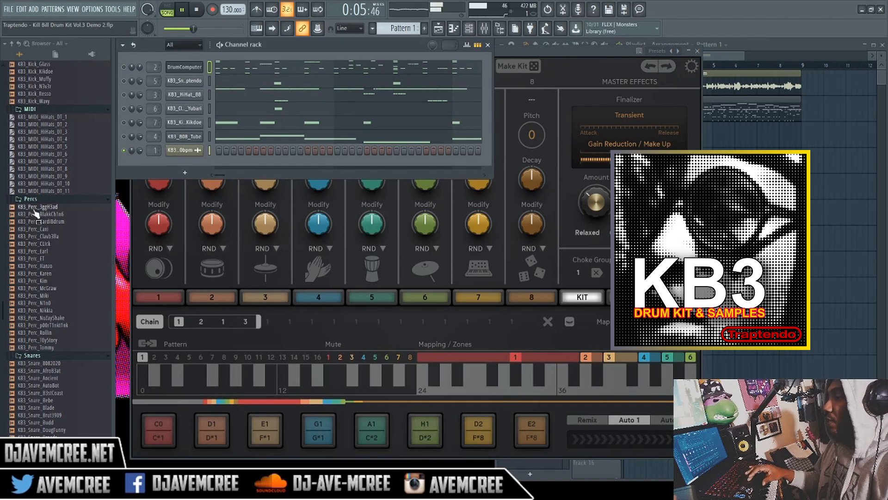
{"action": "left_click", "coordinate": [50, 208]}
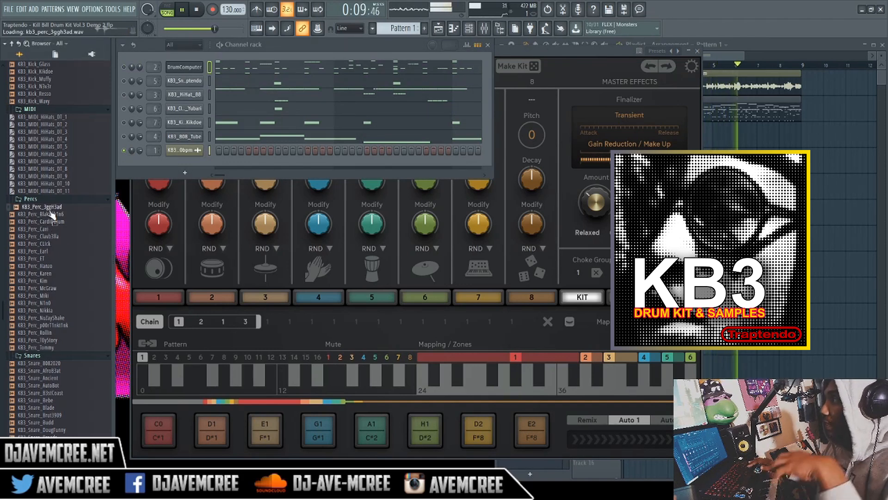
{"action": "left_click", "coordinate": [52, 214]}
{"action": "key", "text": "Down"}
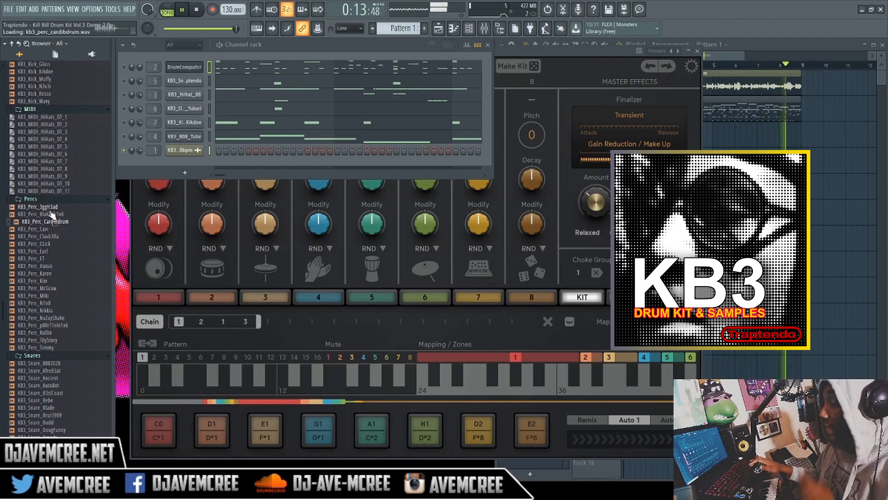
{"action": "key", "text": "Down"}
{"action": "key", "text": "Down"}
{"action": "key", "text": "Down"}
{"action": "key", "text": "Down"}
{"action": "key", "text": "Down"}
{"action": "key", "text": "Down"}
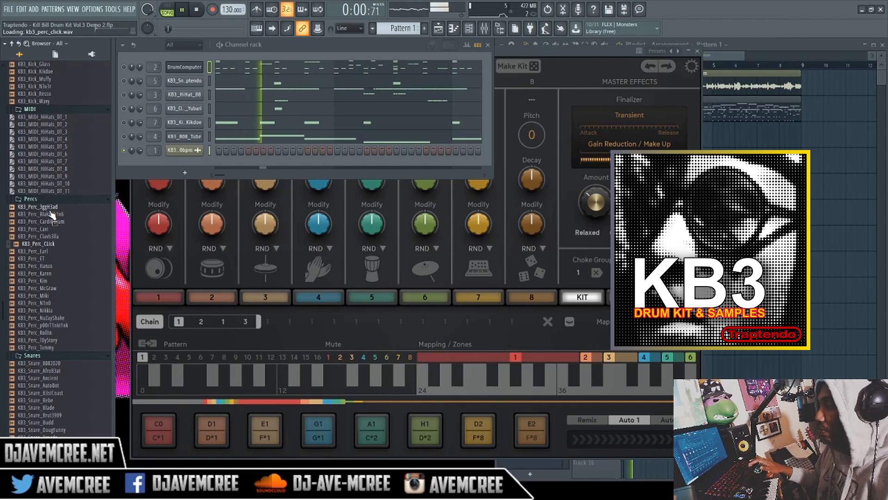
{"action": "key", "text": "Down"}
{"action": "key", "text": "Down"}
{"action": "key", "text": "Down"}
{"action": "key", "text": "Down"}
{"action": "key", "text": "Down"}
{"action": "key", "text": "Down"}
{"action": "key", "text": "Down"}
{"action": "key", "text": "Down"}
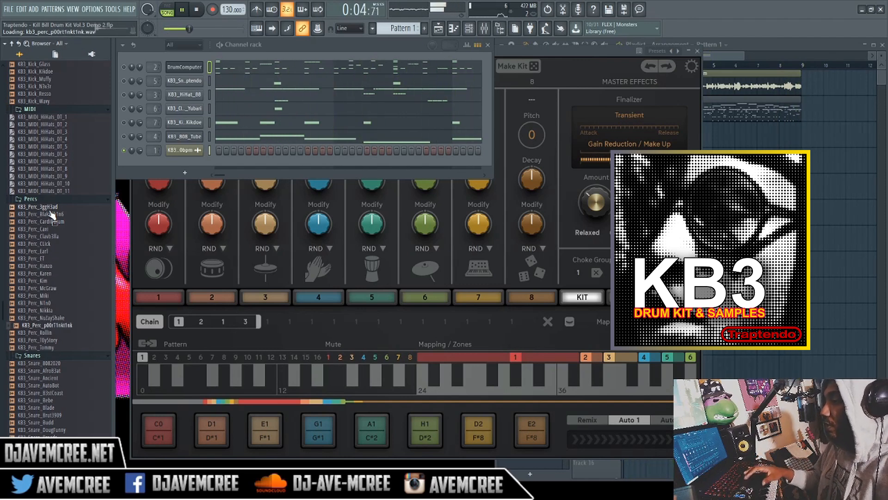
Step: Audition the KB3 snare samples from 8082020 through Pan over the playing song, and stop playback
{"action": "left_click", "coordinate": [62, 364]}
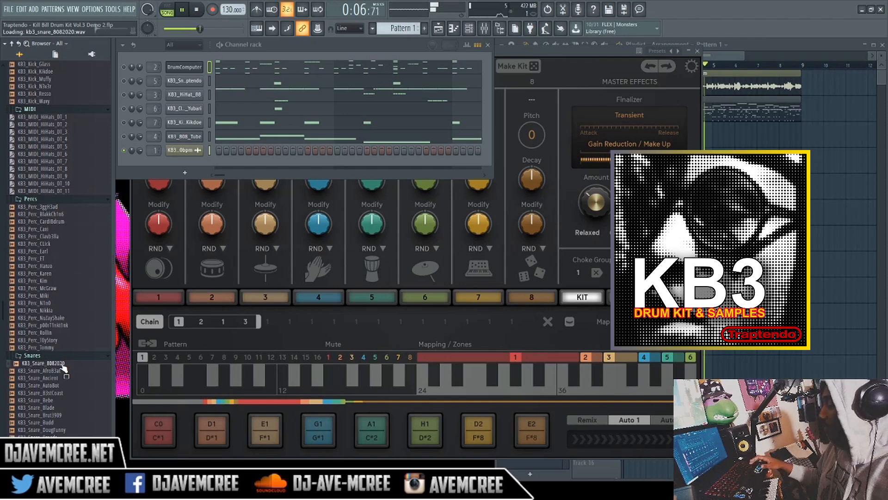
{"action": "key", "text": "Down"}
{"action": "left_click", "coordinate": [62, 364]}
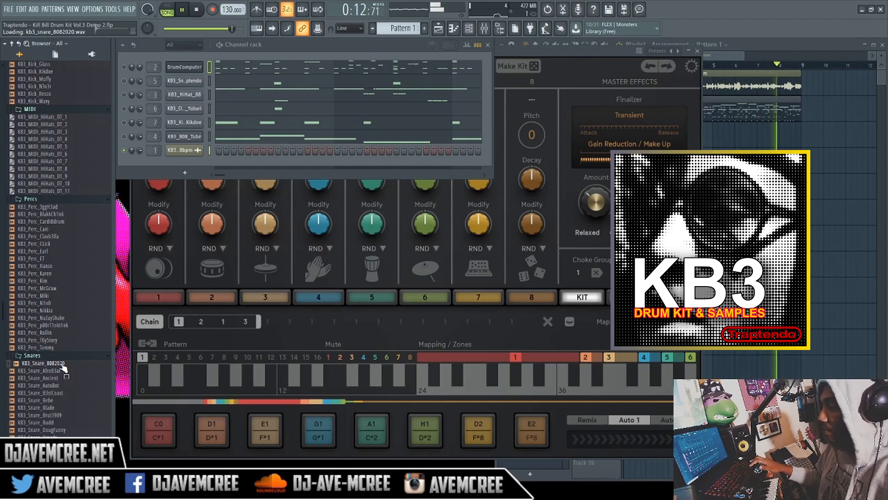
{"action": "left_click", "coordinate": [63, 370]}
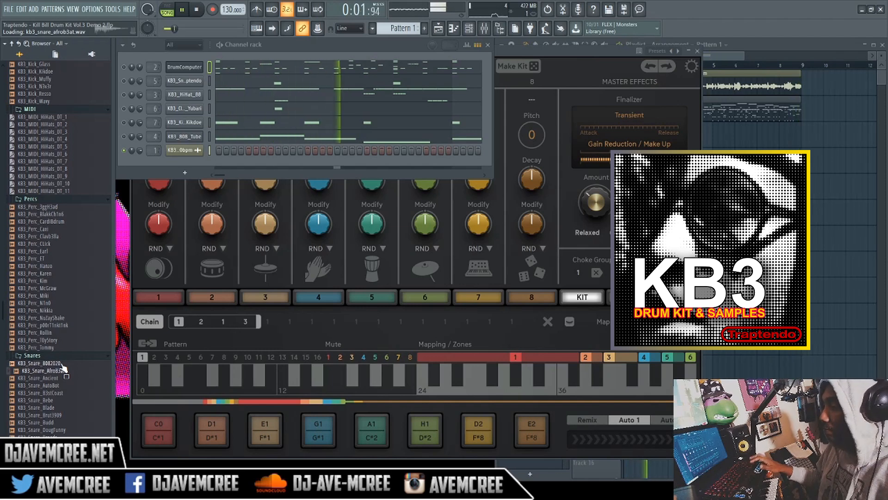
{"action": "key", "text": "Down"}
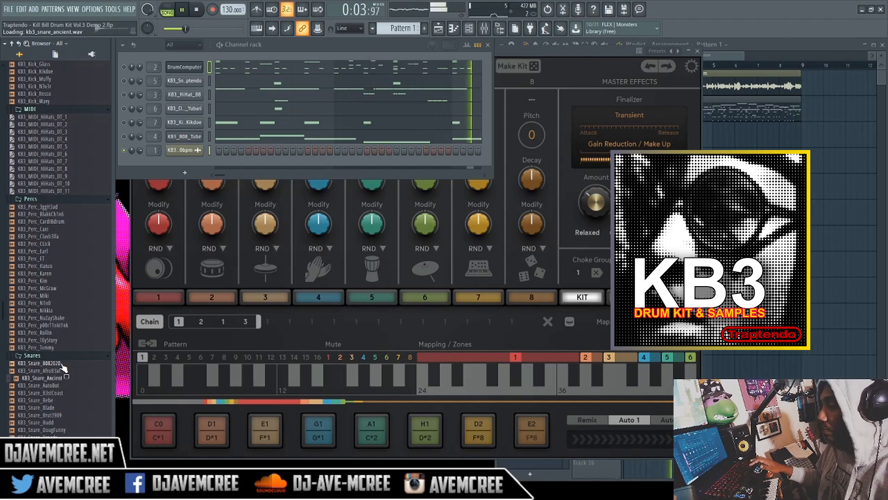
{"action": "key", "text": "Down"}
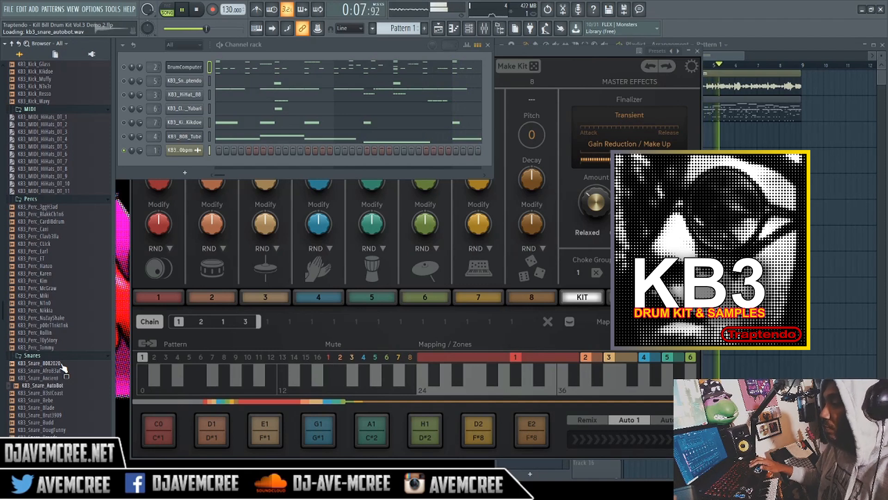
{"action": "key", "text": "Down"}
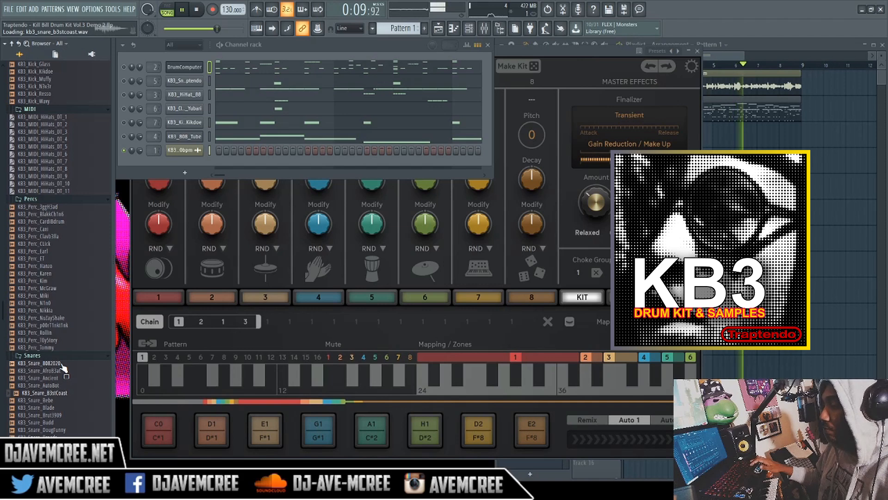
{"action": "key", "text": "Down"}
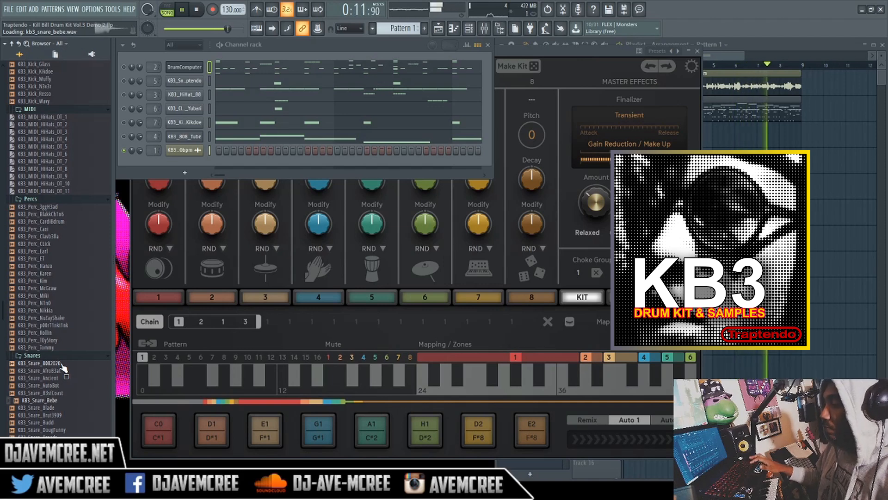
{"action": "key", "text": "Down"}
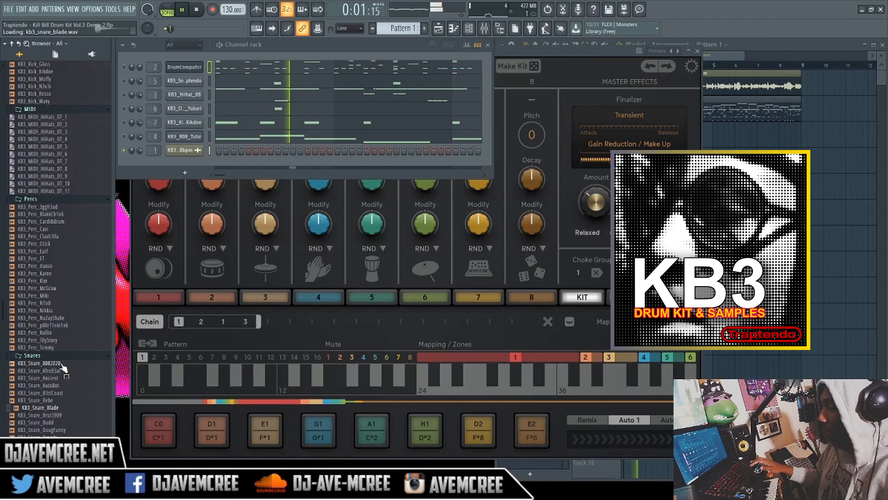
{"action": "key", "text": "Down"}
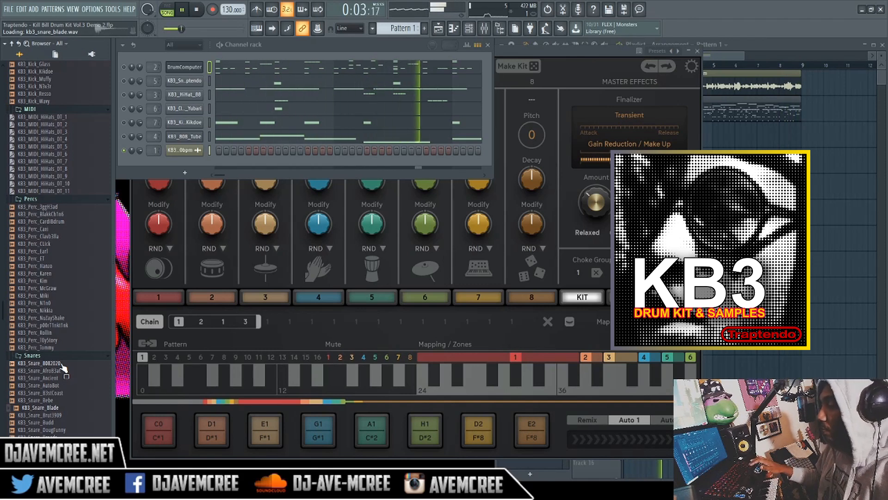
{"action": "key", "text": "Down"}
{"action": "key", "text": "Down"}
{"action": "key", "text": "Down"}
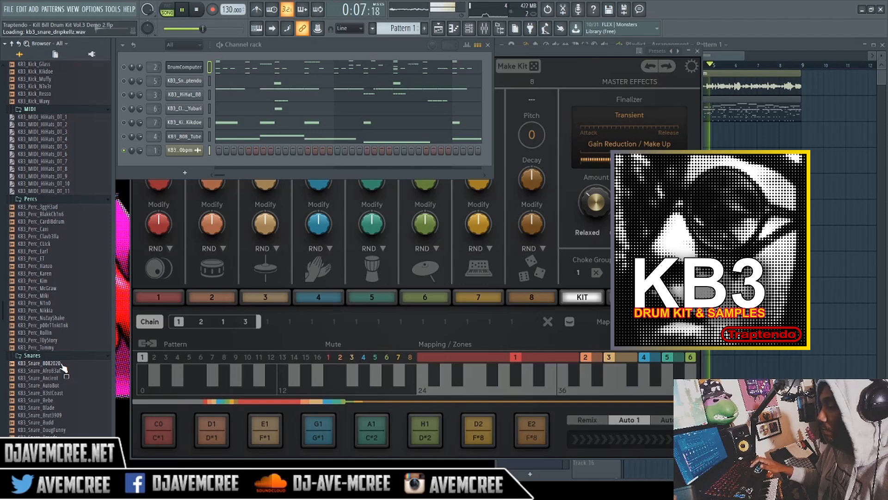
{"action": "scroll", "coordinate": [64, 369], "scroll_direction": "down", "scroll_amount": 1}
{"action": "scroll", "coordinate": [63, 368], "scroll_direction": "down", "scroll_amount": 1}
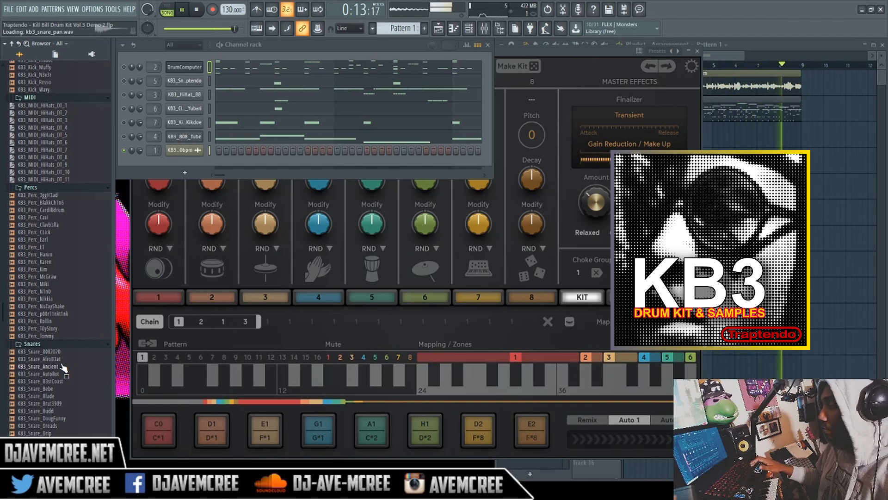
{"action": "key", "text": "space"}
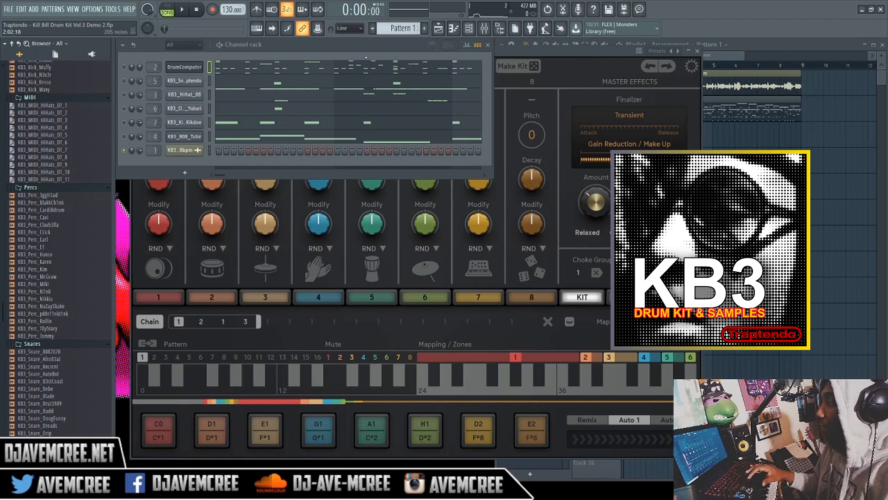
Step: Replace the open demo project with a fresh one containing only Kick, Clap, Hat and Snare channels
{"action": "left_click", "coordinate": [524, 51]}
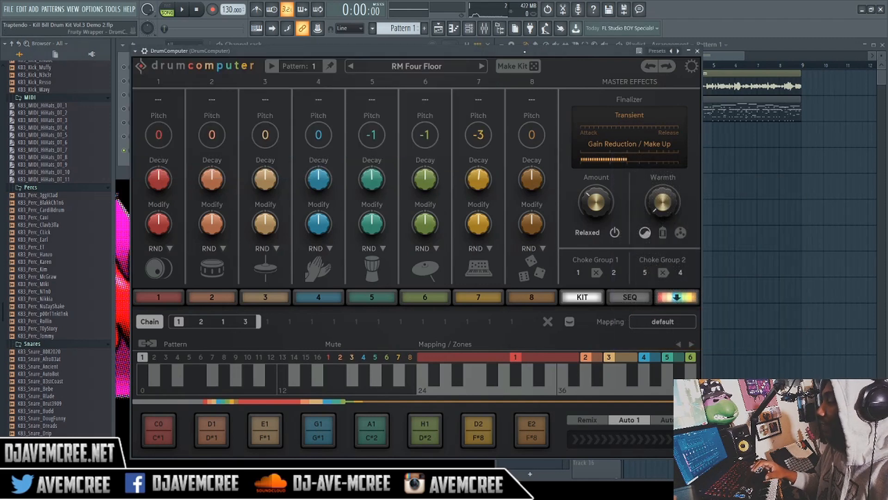
{"action": "left_click", "coordinate": [10, 9]}
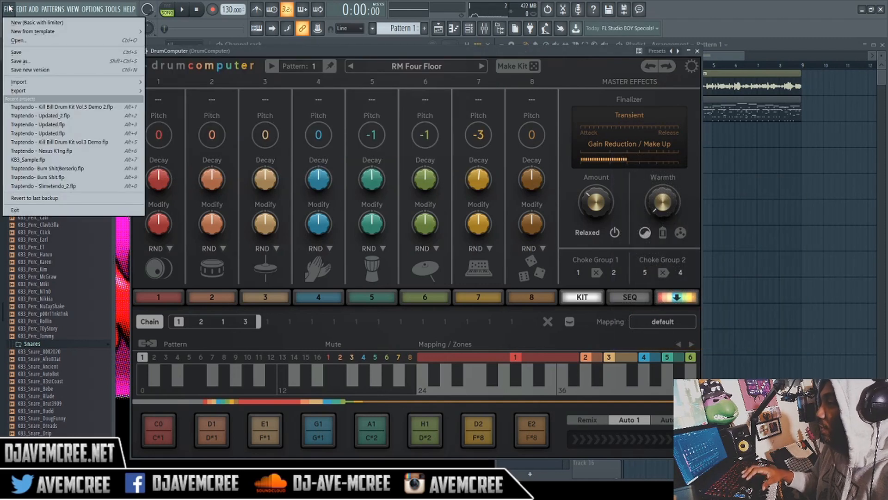
{"action": "left_click", "coordinate": [62, 107]}
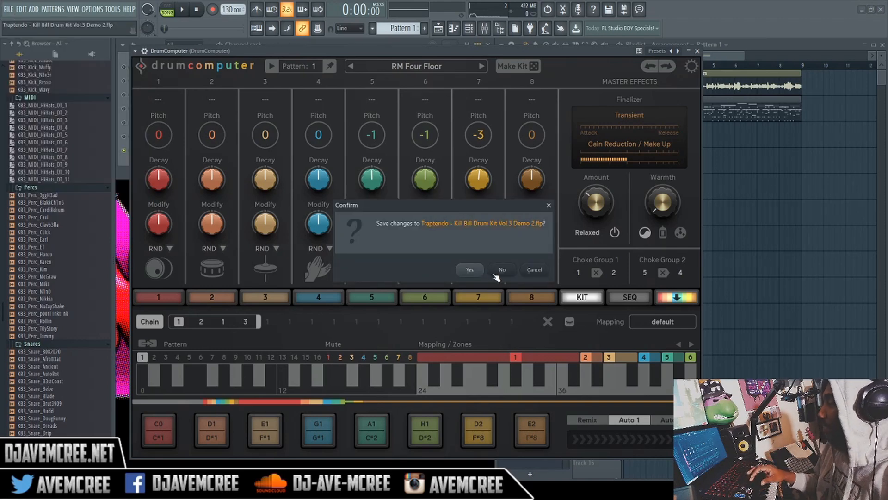
{"action": "left_click", "coordinate": [479, 272]}
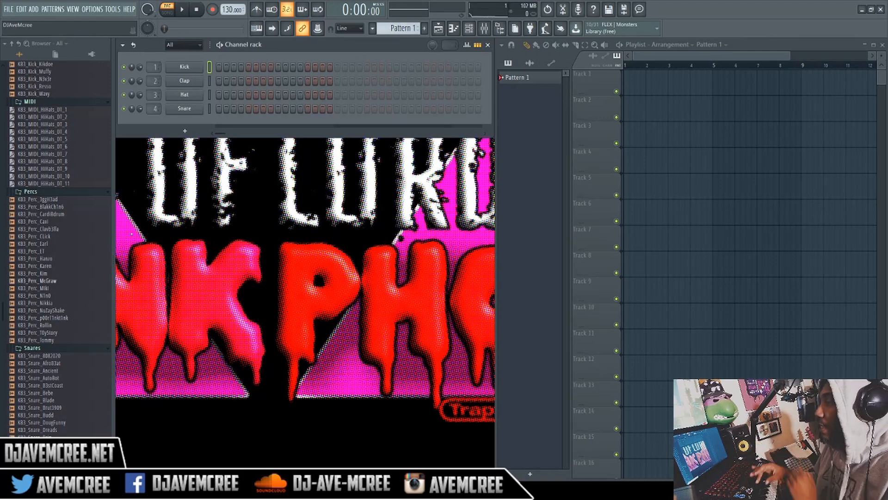
Step: Replace the Kick channel with the DrumComputer plugin and preview its default kit and pattern
{"action": "right_click", "coordinate": [184, 68]}
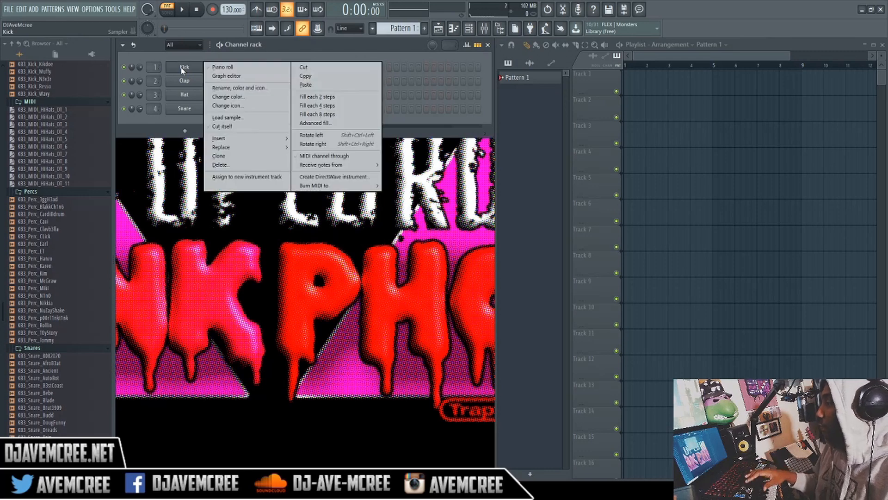
{"action": "mouse_move", "coordinate": [231, 147]}
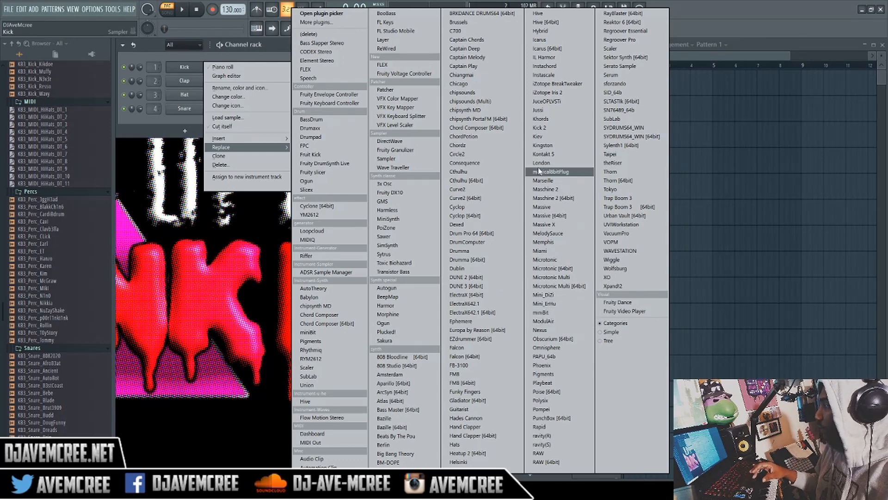
{"action": "left_click", "coordinate": [491, 242]}
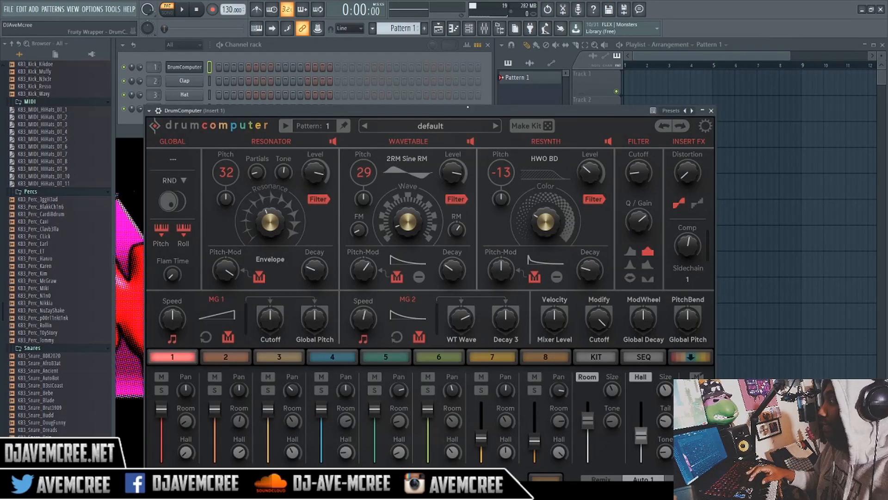
{"action": "left_click_drag", "start_coordinate": [466, 112], "coordinate": [442, 64]}
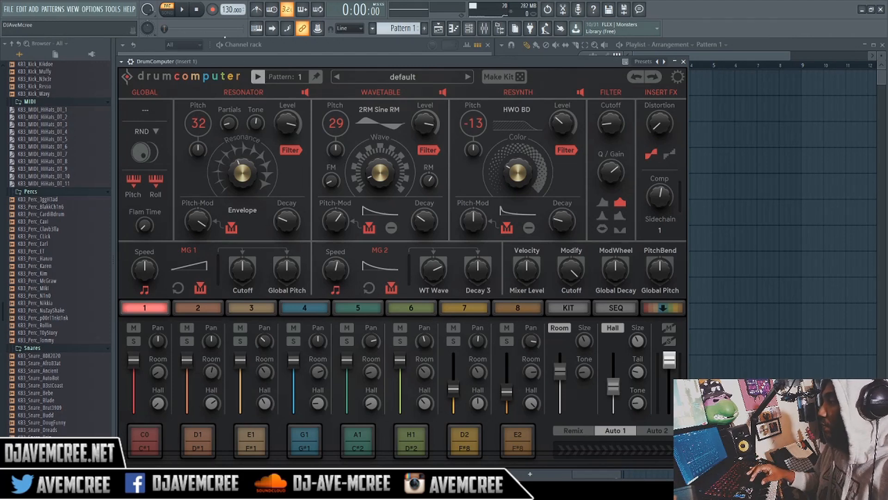
{"action": "left_click", "coordinate": [188, 11]}
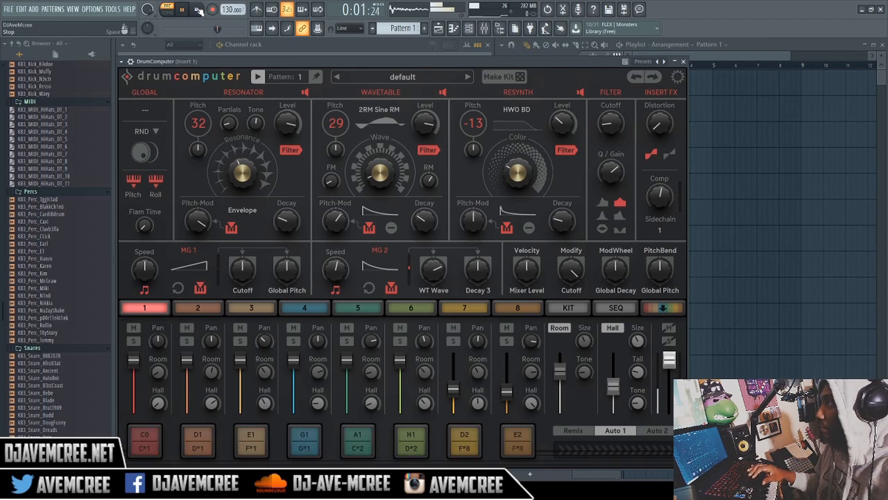
{"action": "left_click", "coordinate": [199, 11]}
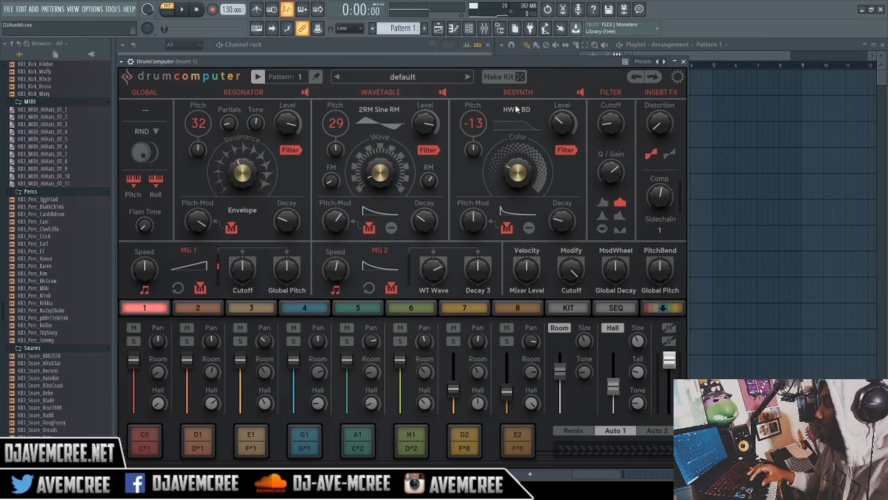
Step: Generate a random drum kit with Make Kit and preview it with the pattern
{"action": "left_click", "coordinate": [519, 80]}
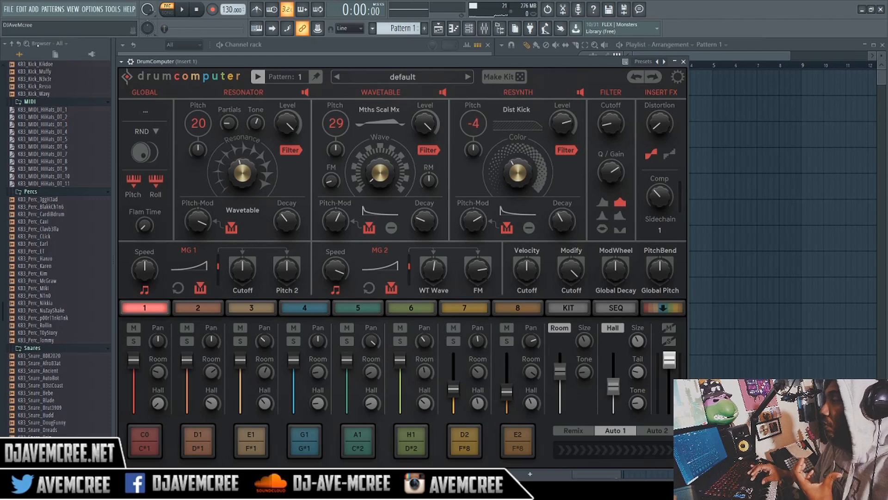
{"action": "left_click", "coordinate": [185, 10]}
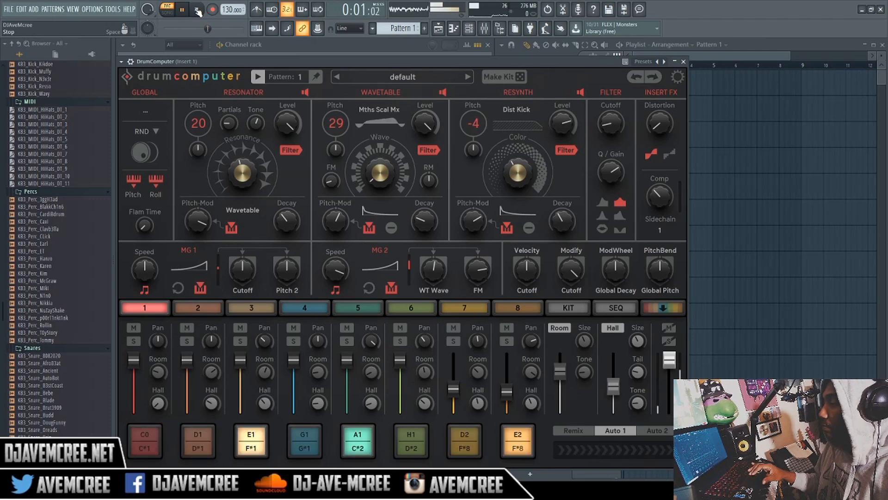
{"action": "left_click", "coordinate": [198, 9]}
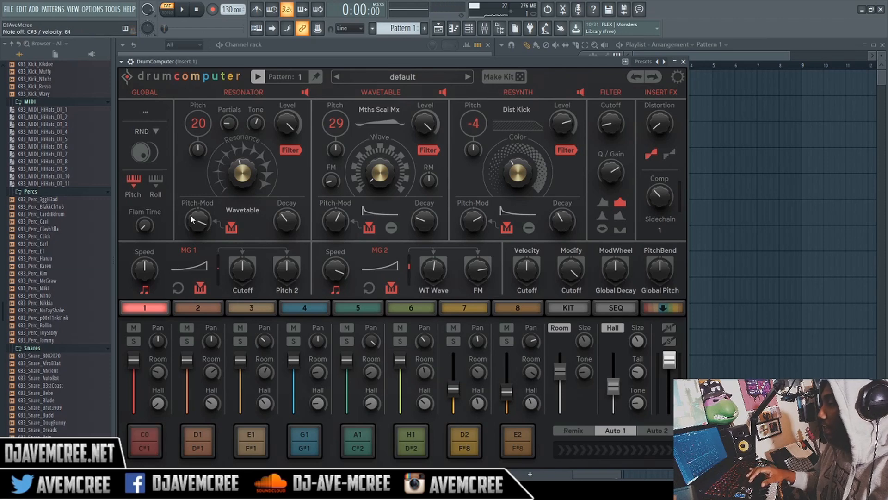
Step: Randomize the snare sound in DrumComputer slot 2 and the hi-hat sound in slot 3
{"action": "left_click", "coordinate": [198, 308]}
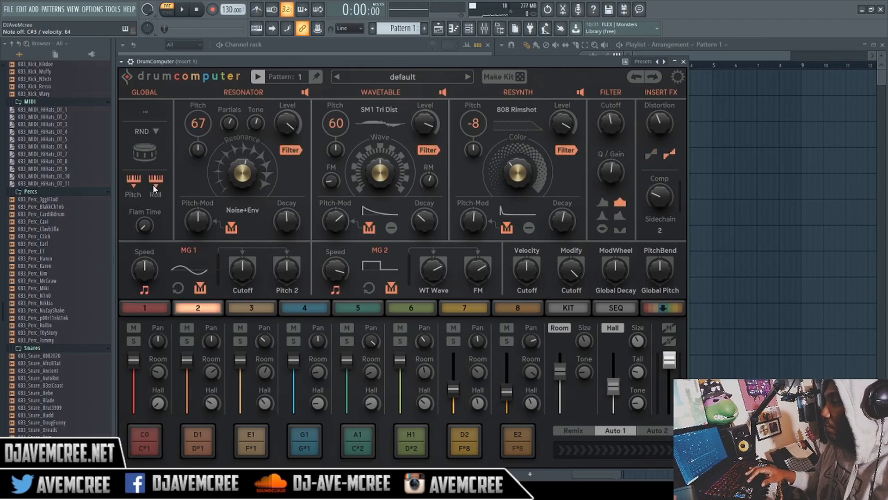
{"action": "left_click", "coordinate": [147, 154]}
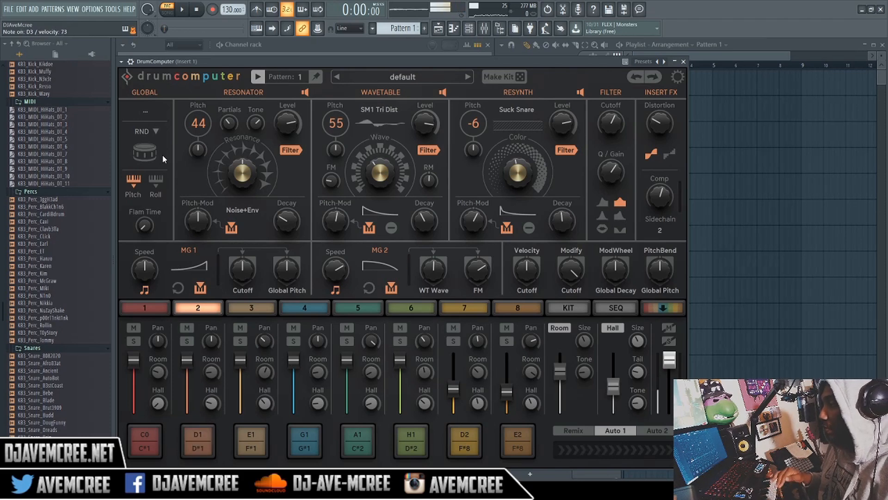
{"action": "left_click", "coordinate": [260, 312]}
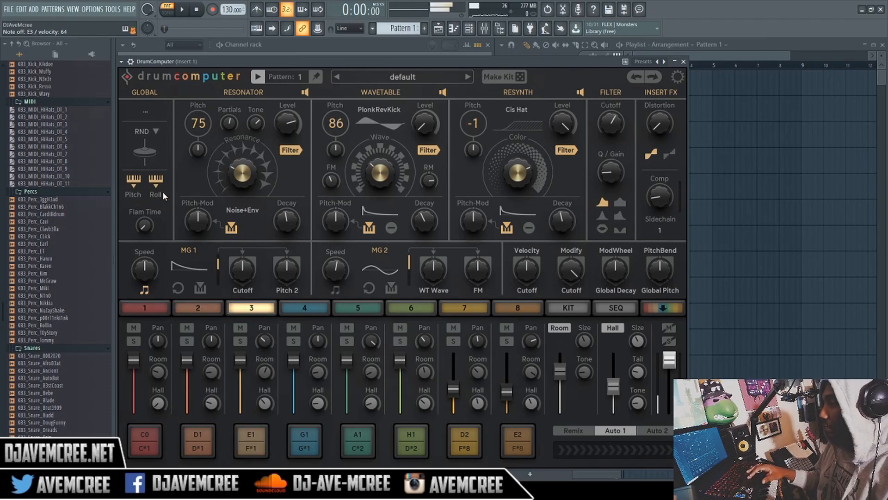
{"action": "left_click", "coordinate": [149, 159]}
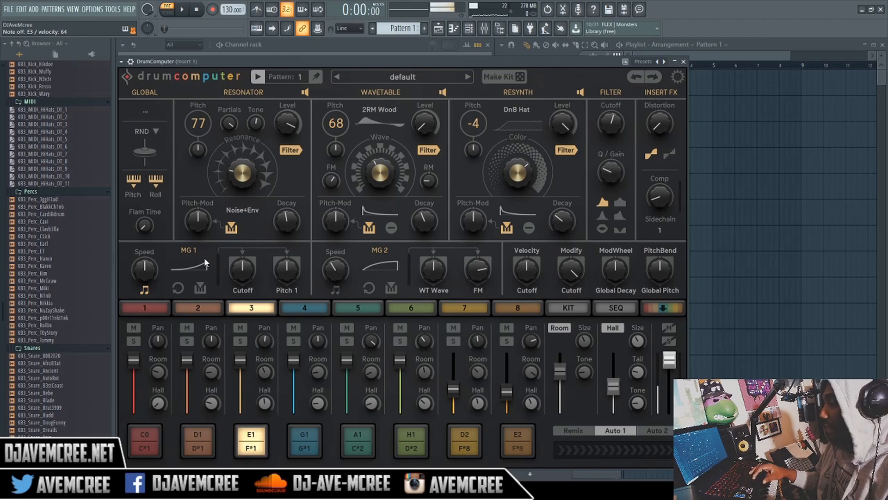
Step: Randomize the clap sound in slot 4 and go through the percussion, cymbal and synth sounds in slots 5 to 7
{"action": "left_click", "coordinate": [298, 308]}
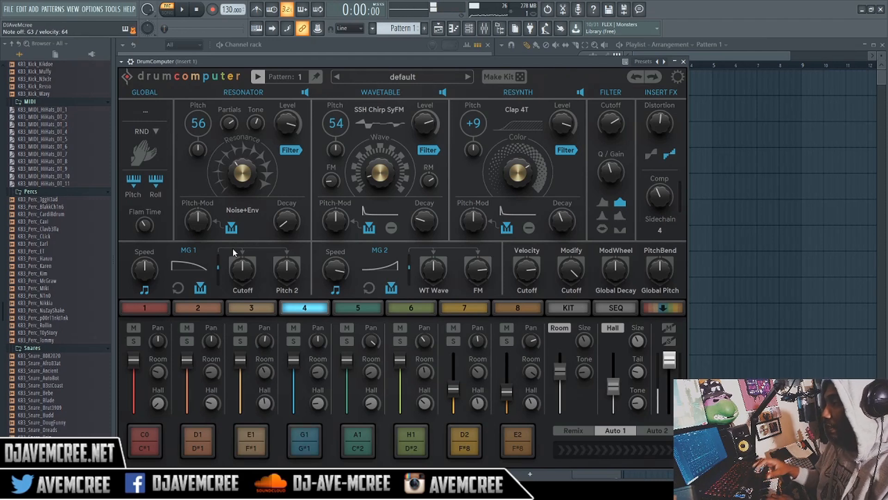
{"action": "left_click", "coordinate": [148, 156]}
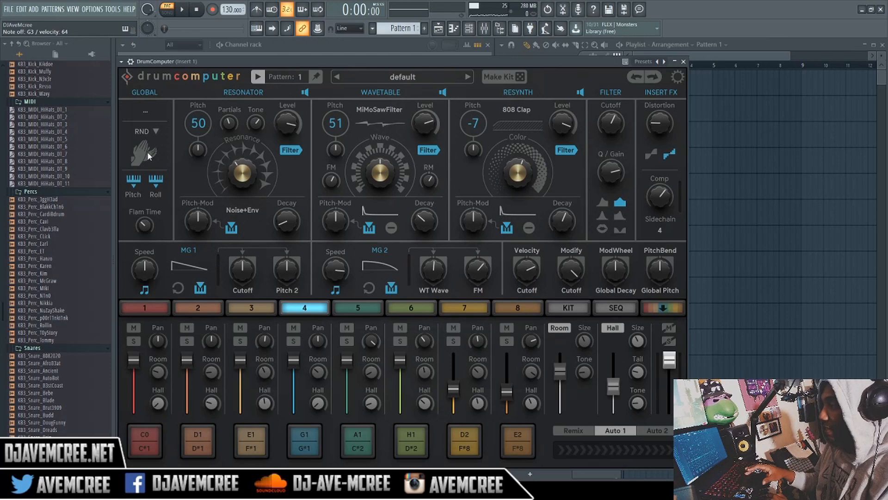
{"action": "left_click", "coordinate": [370, 307]}
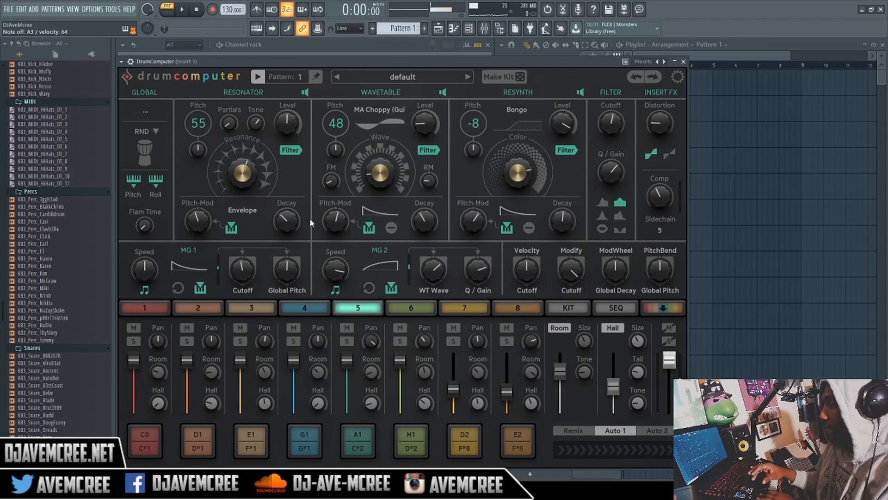
{"action": "left_click", "coordinate": [417, 306]}
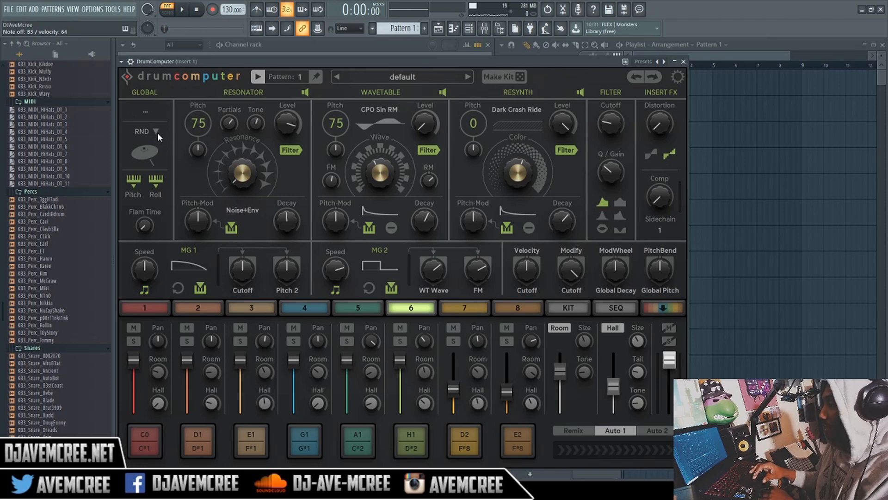
{"action": "left_click", "coordinate": [466, 305]}
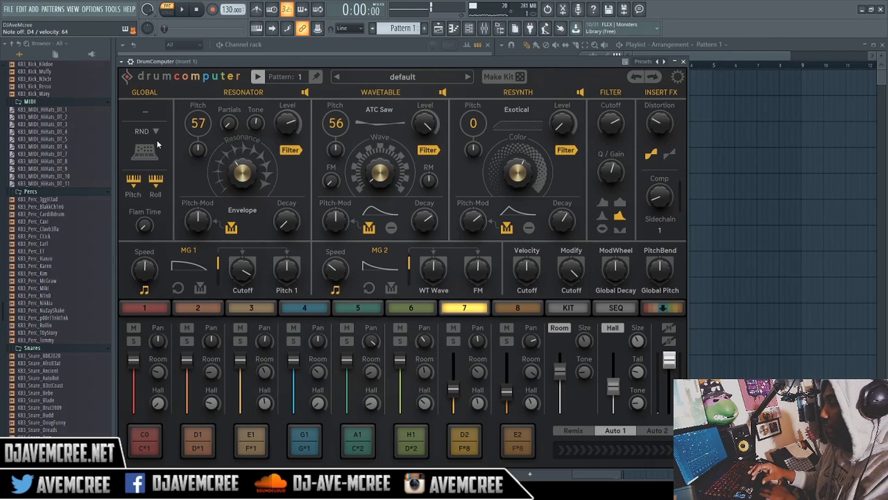
Step: Randomize the sound in slot 8 repeatedly and view the available randomization types without changing the type
{"action": "left_click", "coordinate": [523, 307]}
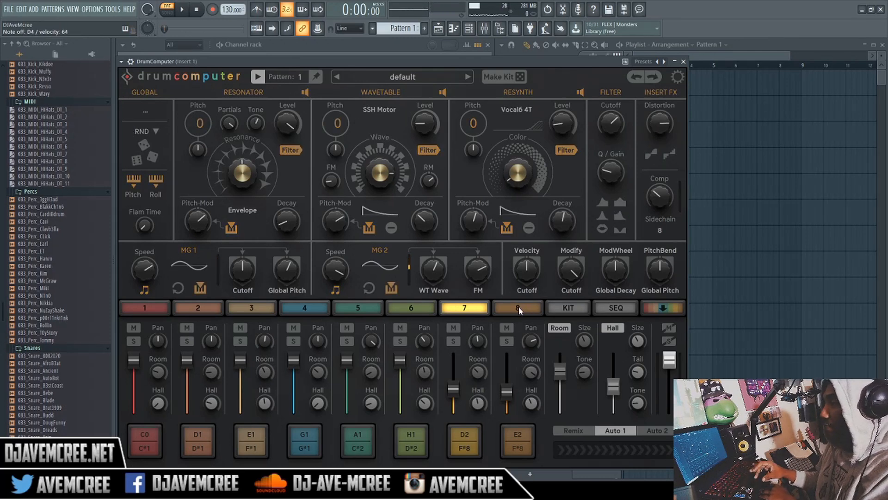
{"action": "left_click", "coordinate": [144, 148]}
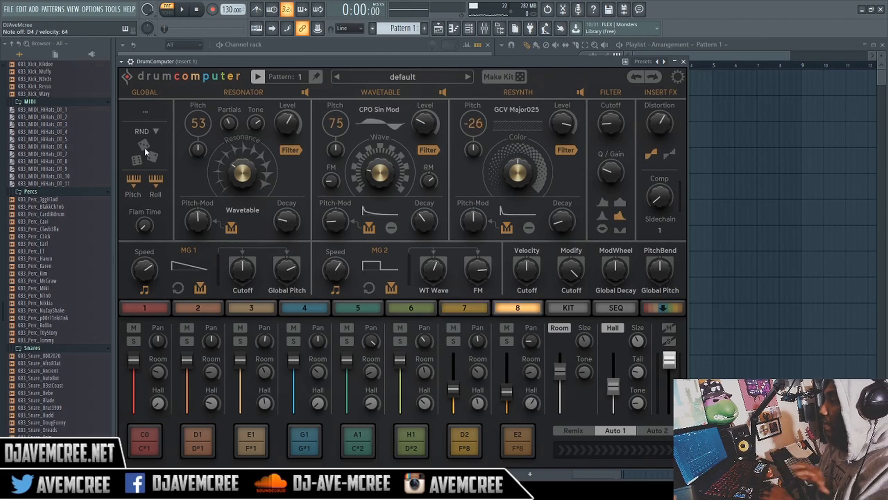
{"action": "left_click", "coordinate": [144, 147]}
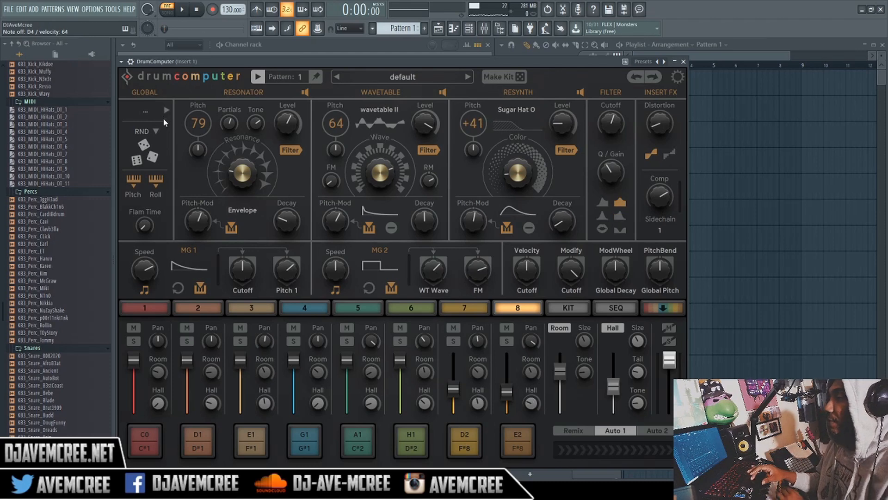
{"action": "left_click", "coordinate": [156, 130]}
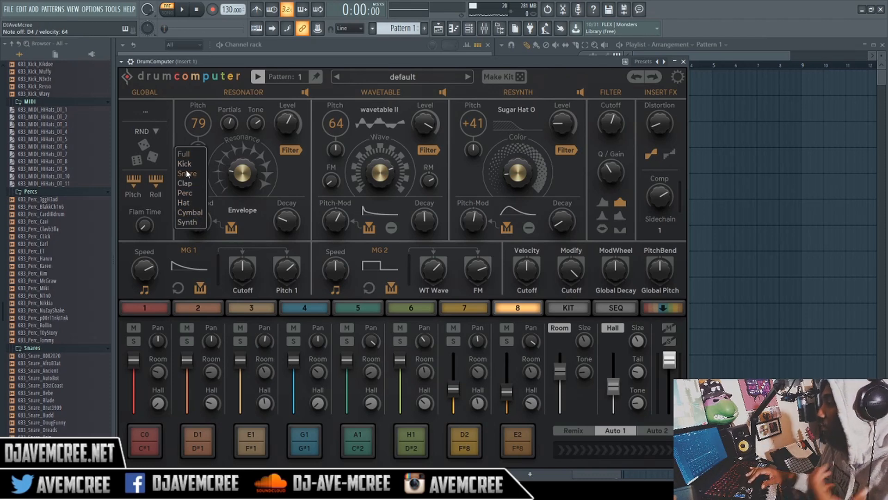
{"action": "left_click", "coordinate": [172, 89]}
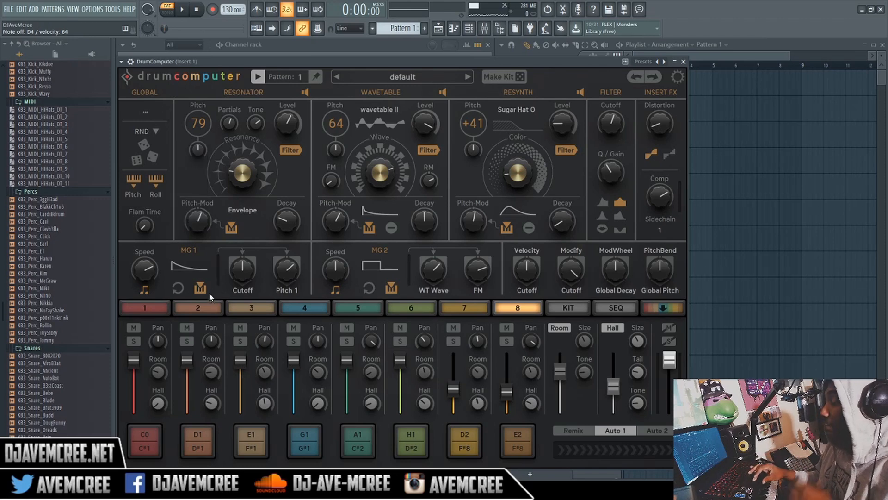
Step: For the snare in slot 2, set the Resonator pitch to 70 and adjust its resonance and decay
{"action": "left_click", "coordinate": [206, 308]}
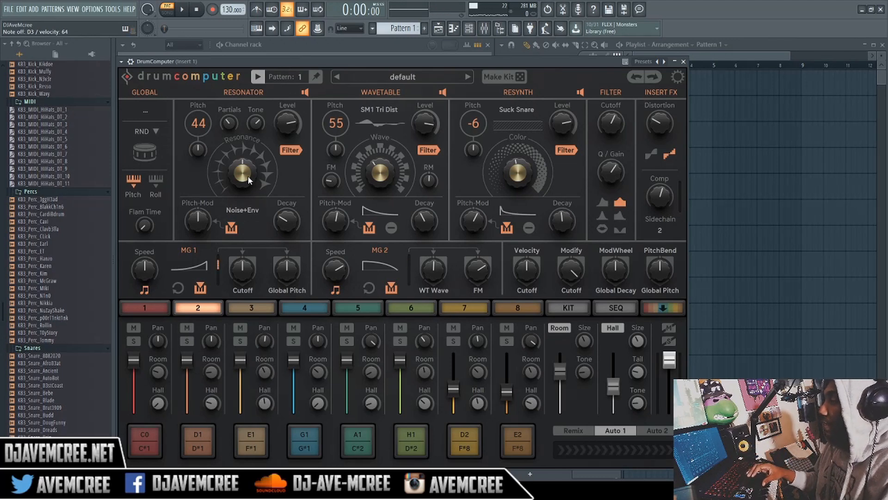
{"action": "left_click_drag", "start_coordinate": [248, 176], "coordinate": [233, 108]}
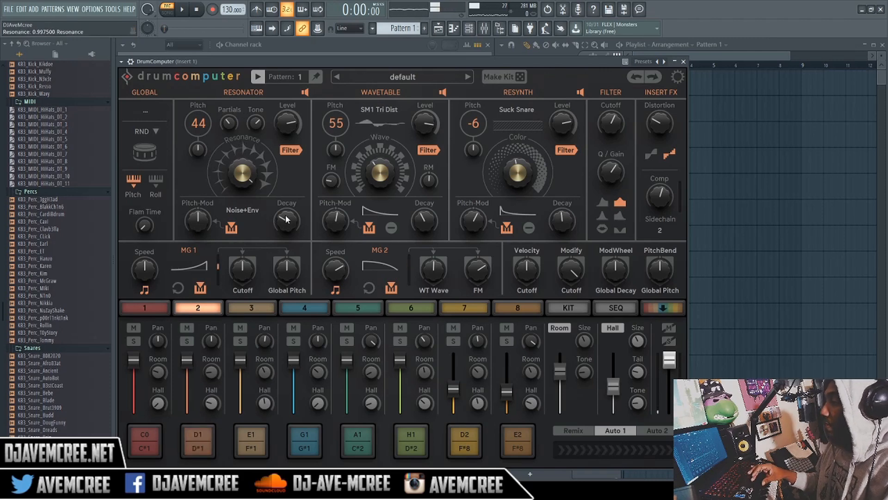
{"action": "left_click_drag", "start_coordinate": [286, 215], "coordinate": [289, 131]}
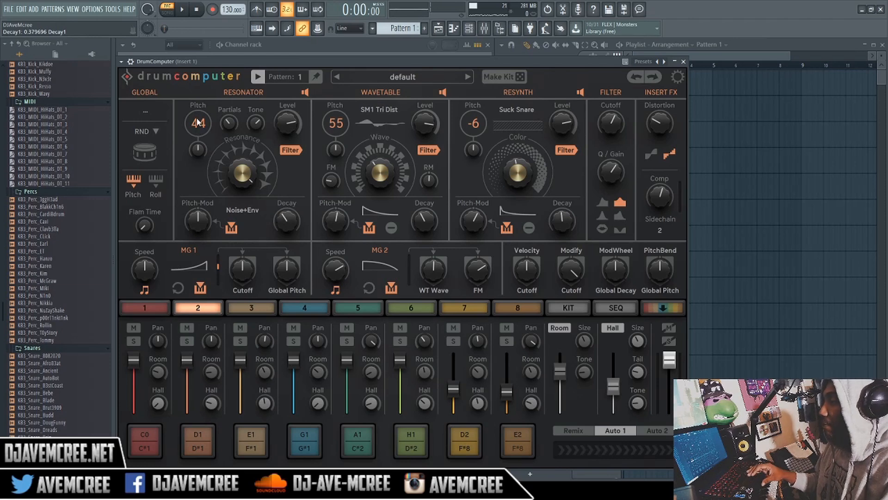
{"action": "left_click_drag", "start_coordinate": [197, 126], "coordinate": [194, 81]}
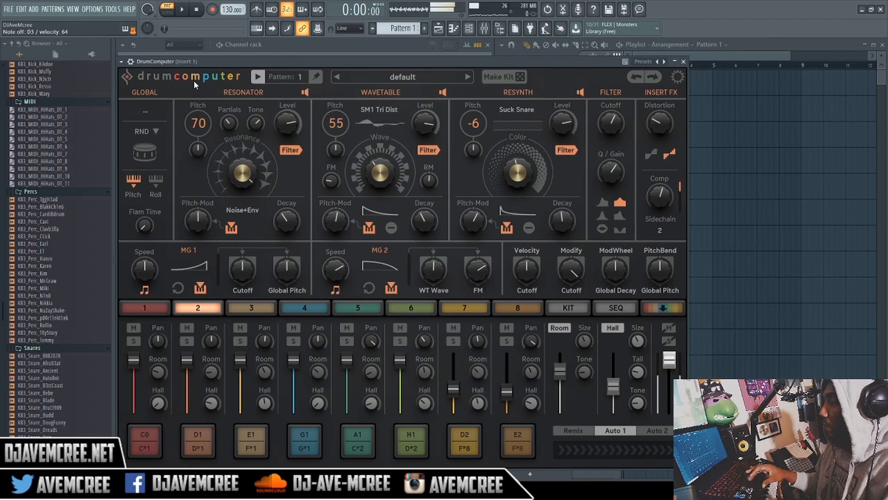
{"action": "left_click_drag", "start_coordinate": [242, 185], "coordinate": [249, 203]}
{"action": "left_click_drag", "start_coordinate": [258, 238], "coordinate": [253, 211]}
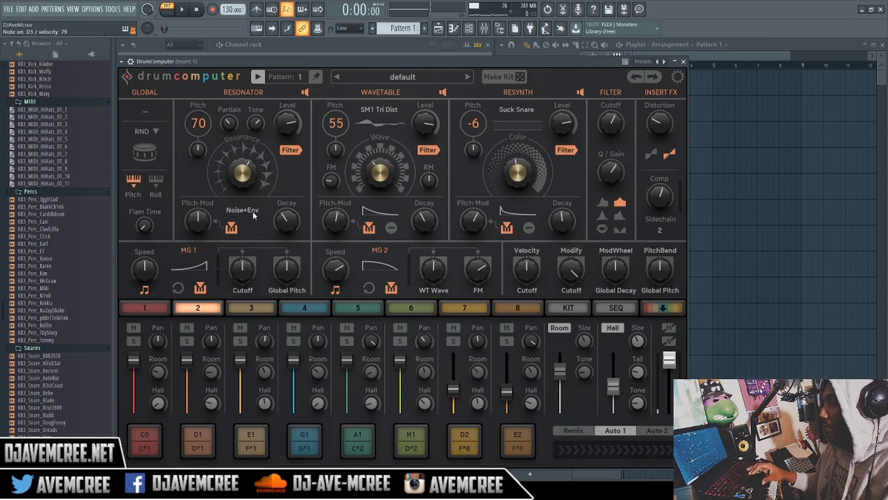
Step: Try the snare's Resonator level at 100%, bring it back down, and reshape the resonance, tone and partials
{"action": "left_click_drag", "start_coordinate": [284, 123], "coordinate": [276, 82]}
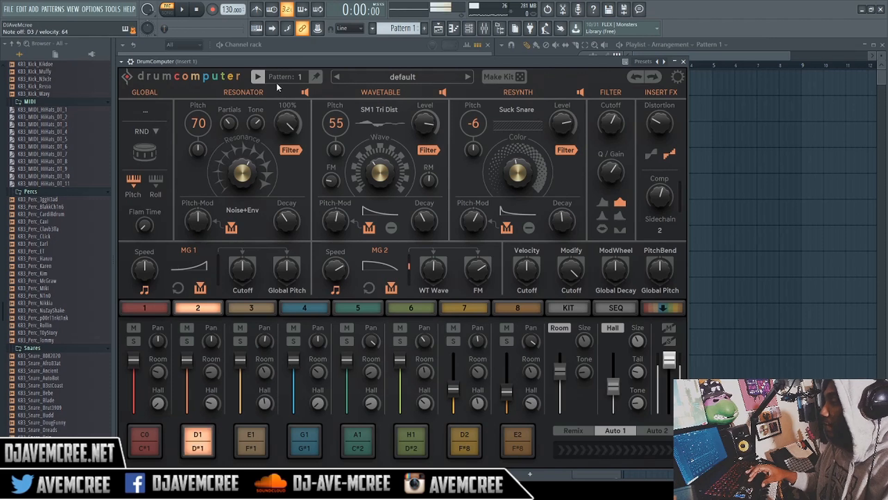
{"action": "left_click_drag", "start_coordinate": [237, 133], "coordinate": [237, 140]}
{"action": "left_click_drag", "start_coordinate": [285, 124], "coordinate": [280, 125]}
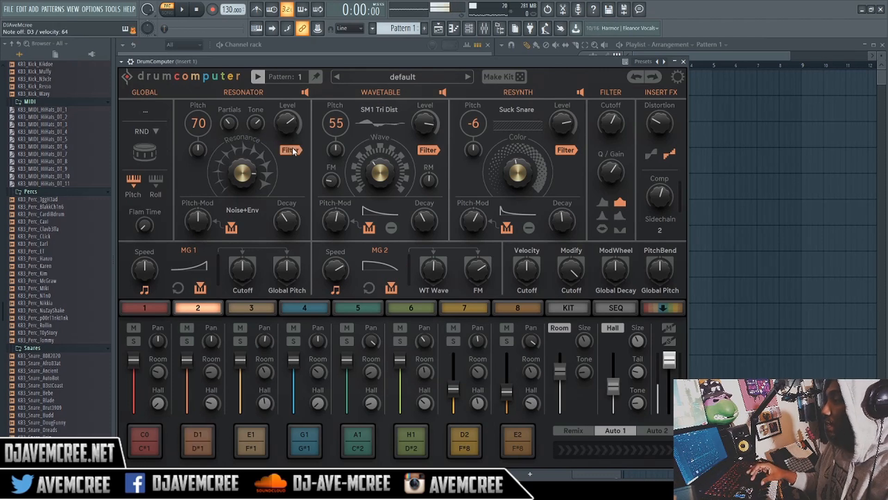
{"action": "left_click_drag", "start_coordinate": [251, 121], "coordinate": [263, 180]}
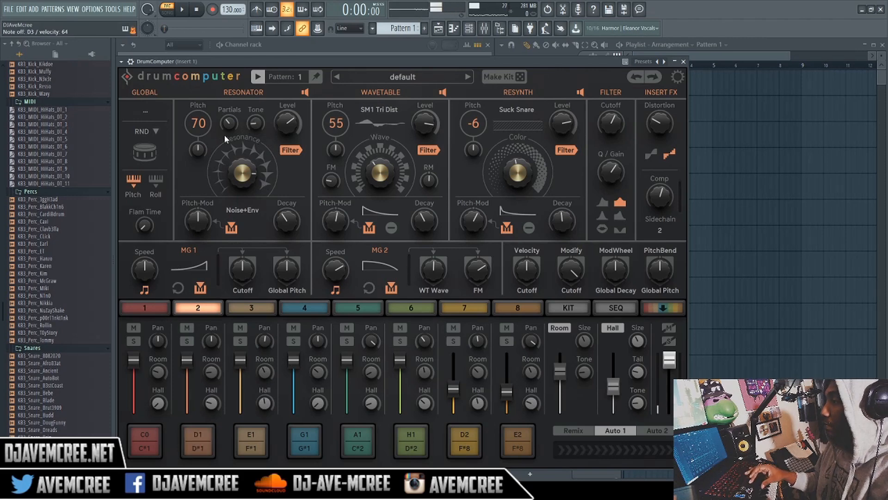
{"action": "left_click_drag", "start_coordinate": [227, 125], "coordinate": [230, 147]}
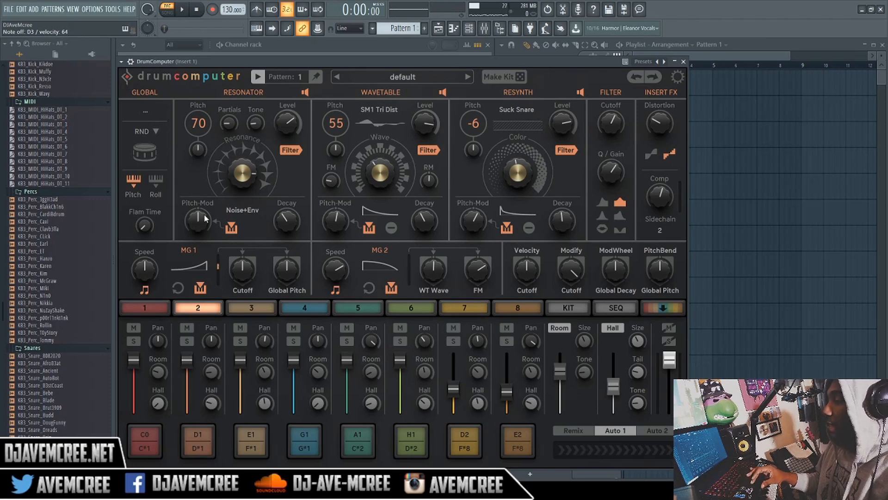
Step: Lengthen the snare's Resonator decay and set its pitch modulation to a moderate positive amount
{"action": "left_click_drag", "start_coordinate": [202, 216], "coordinate": [193, 173]}
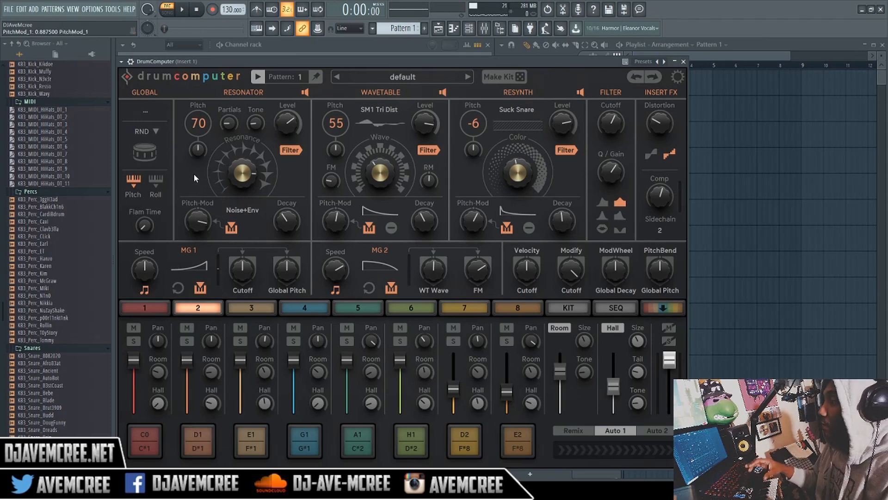
{"action": "left_click_drag", "start_coordinate": [287, 220], "coordinate": [273, 177]}
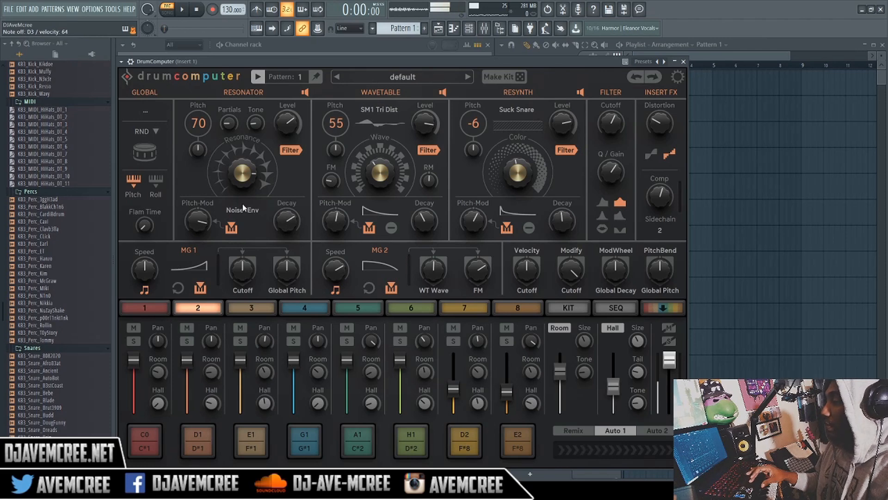
{"action": "left_click_drag", "start_coordinate": [197, 217], "coordinate": [201, 249]}
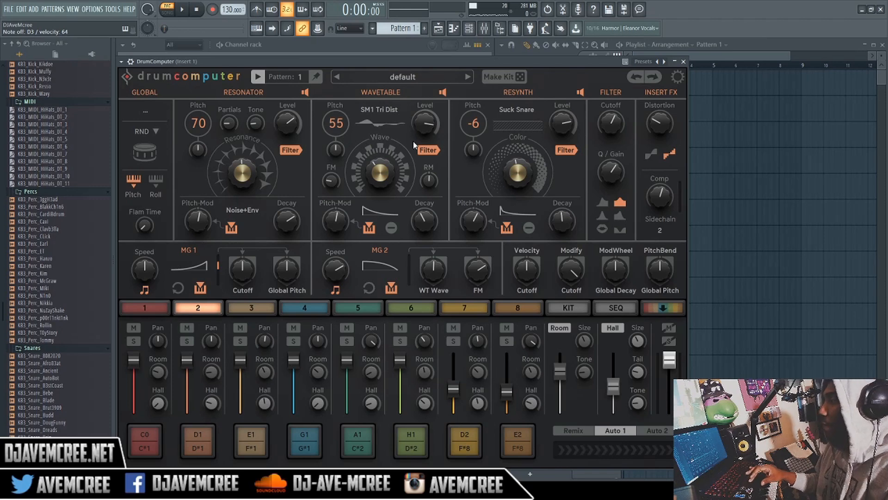
Step: Browse the built-in wavetable categories and import the SMK_808_BruteDrum sample as the snare's wavetable
{"action": "left_click", "coordinate": [377, 108]}
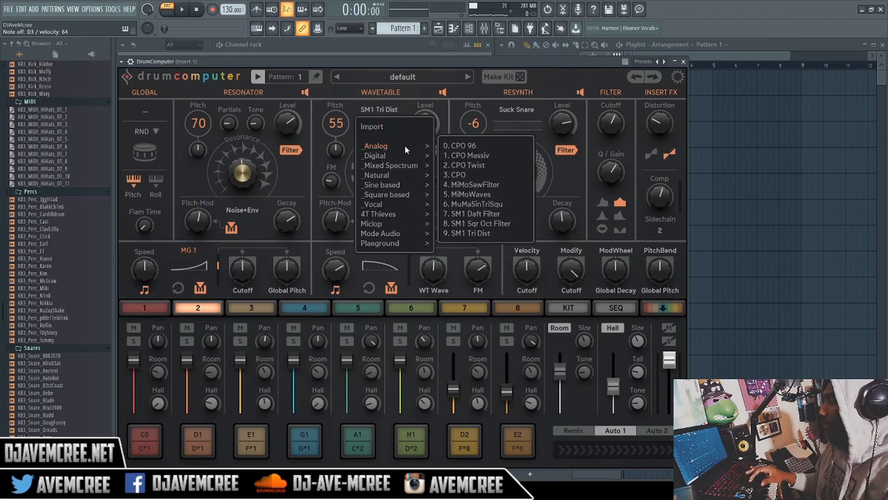
{"action": "mouse_move", "coordinate": [391, 162]}
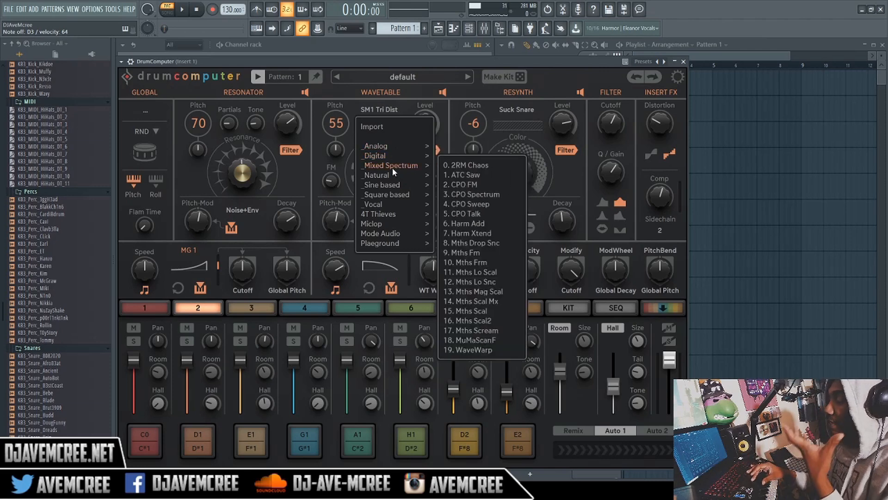
{"action": "mouse_move", "coordinate": [394, 224]}
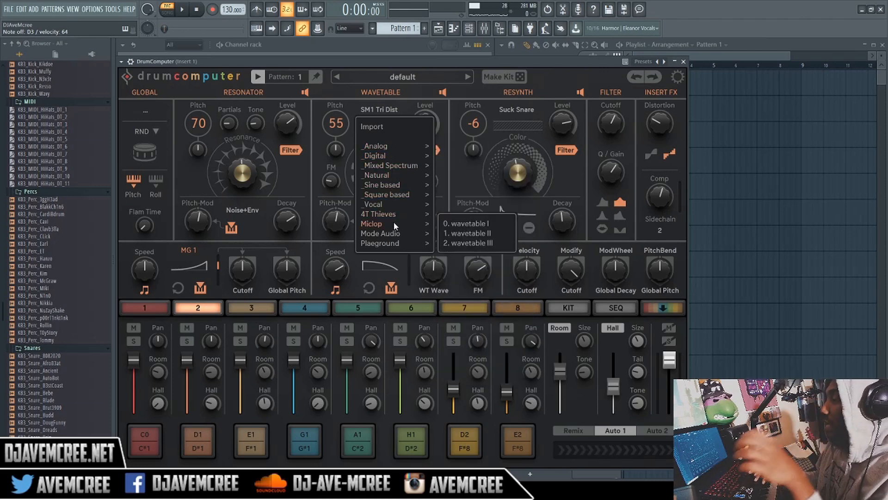
{"action": "left_click", "coordinate": [384, 127]}
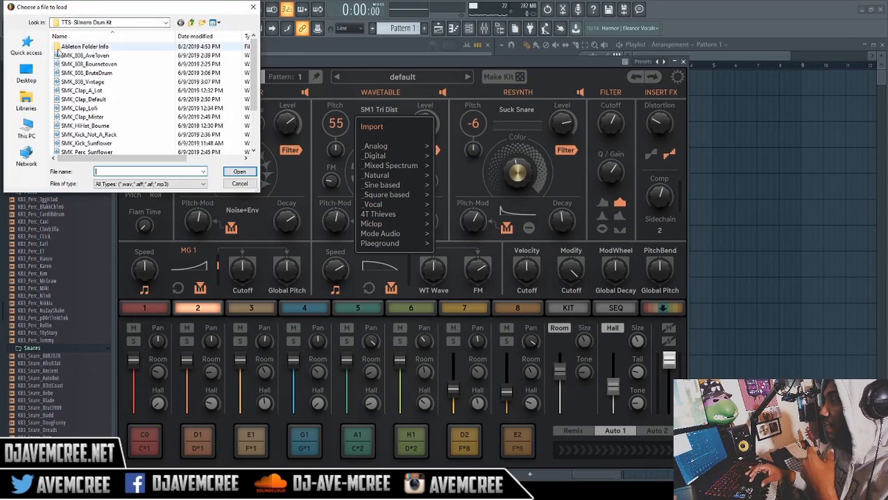
{"action": "left_click", "coordinate": [126, 74]}
{"action": "double_click", "coordinate": [126, 74]}
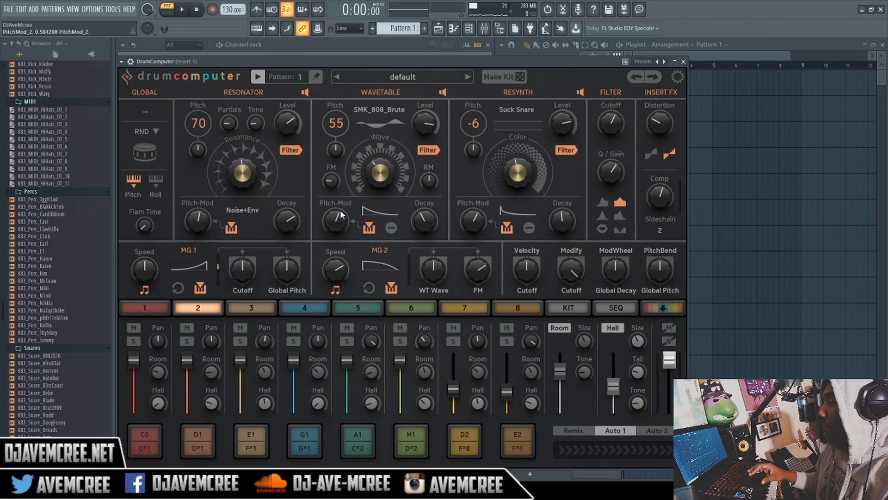
Step: Set the Resonator's exciter to Wavetable and the Wavetable section's FM amount to about 0.72
{"action": "left_click", "coordinate": [252, 211]}
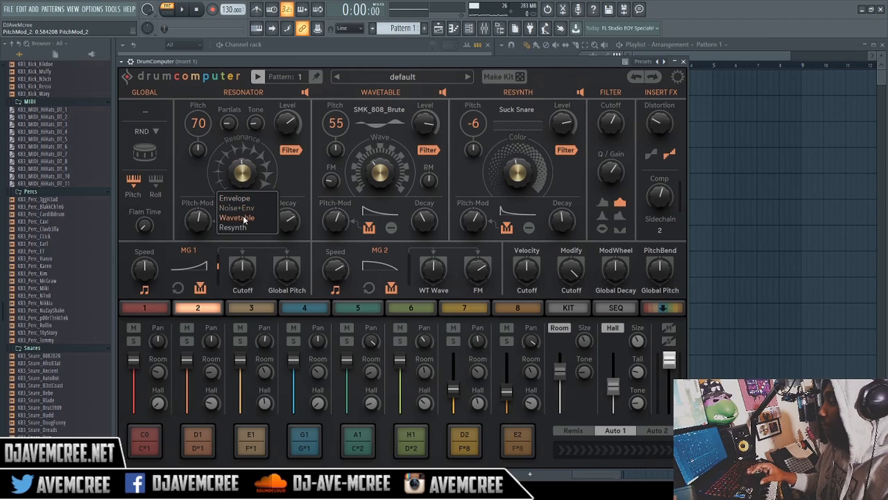
{"action": "left_click", "coordinate": [244, 218]}
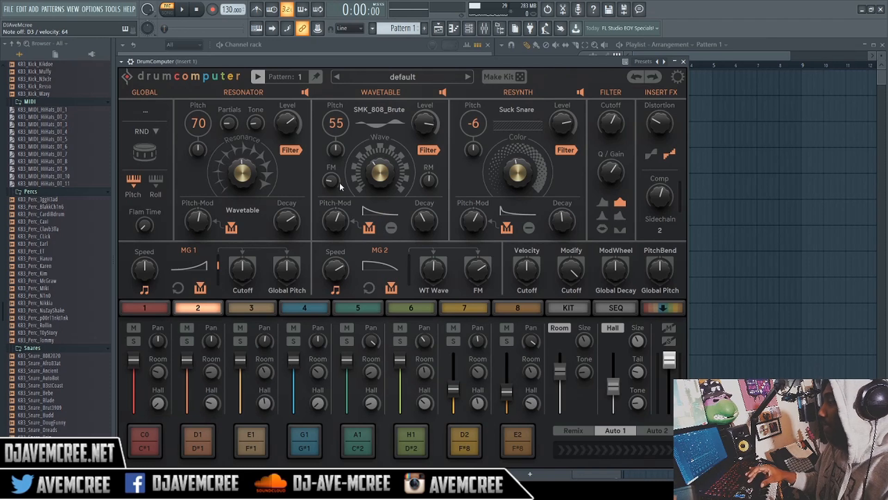
{"action": "left_click_drag", "start_coordinate": [331, 181], "coordinate": [322, 109]}
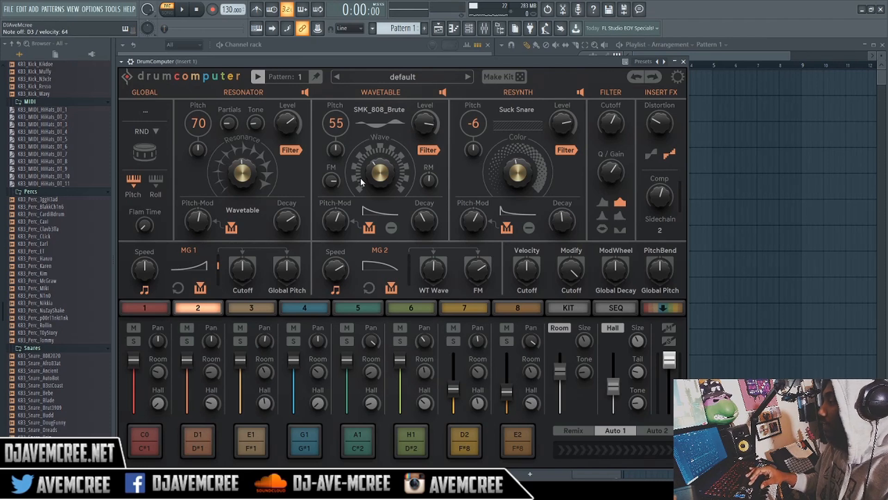
{"action": "left_click_drag", "start_coordinate": [338, 176], "coordinate": [338, 191]}
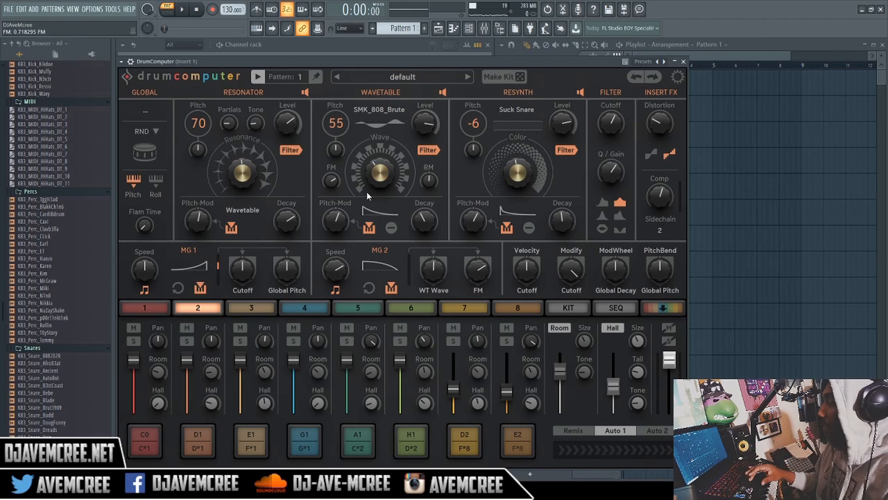
Step: Try the Ping envelope shape in the snare's Wavetable section and switch it to Soft
{"action": "left_click", "coordinate": [371, 213]}
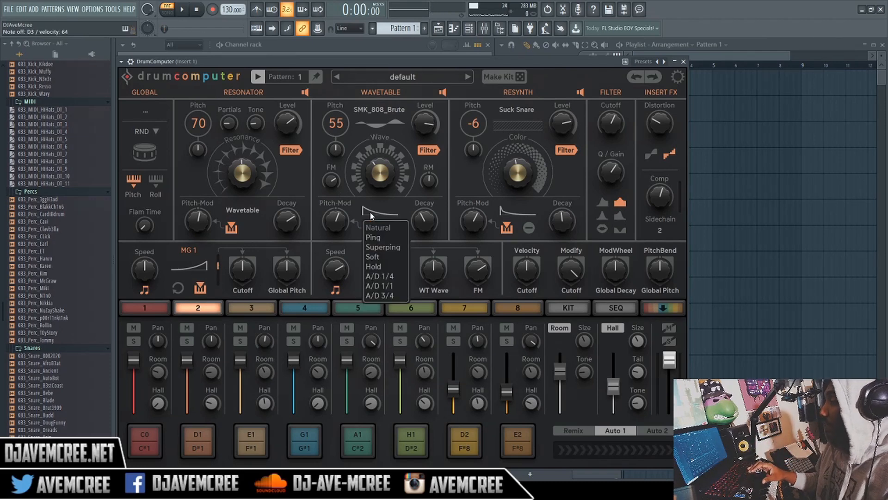
{"action": "left_click", "coordinate": [386, 237]}
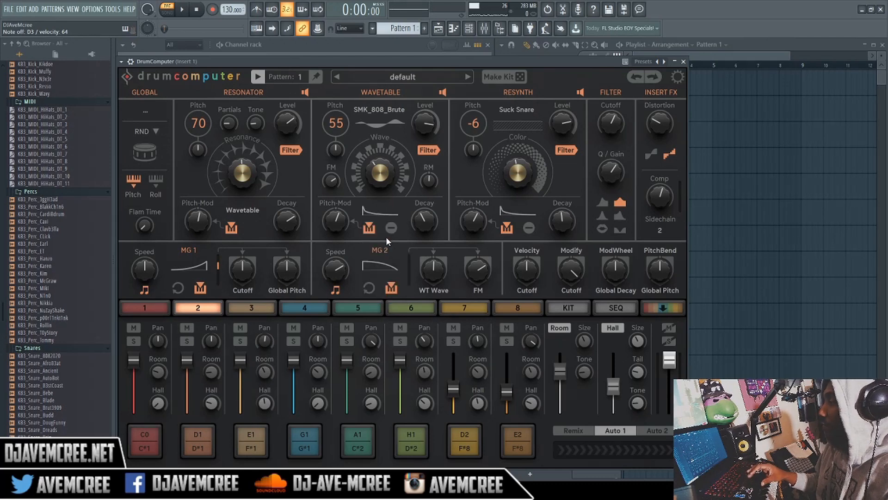
{"action": "left_click", "coordinate": [377, 213]}
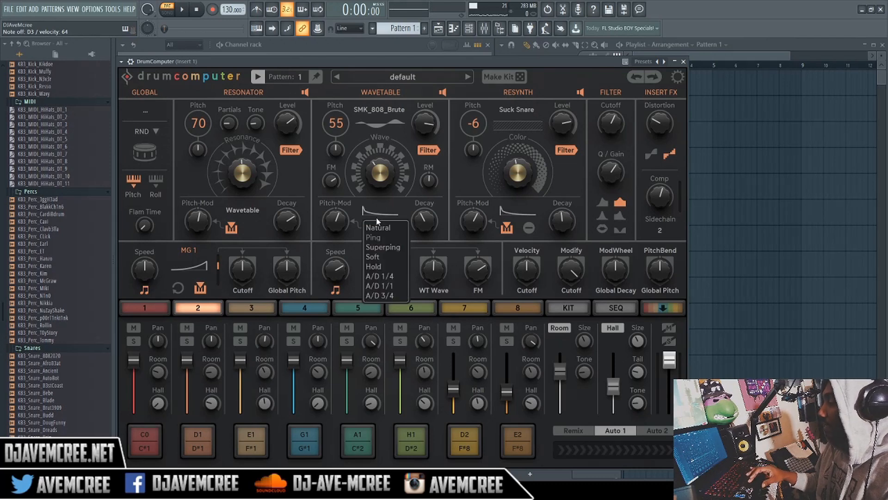
{"action": "left_click", "coordinate": [385, 253]}
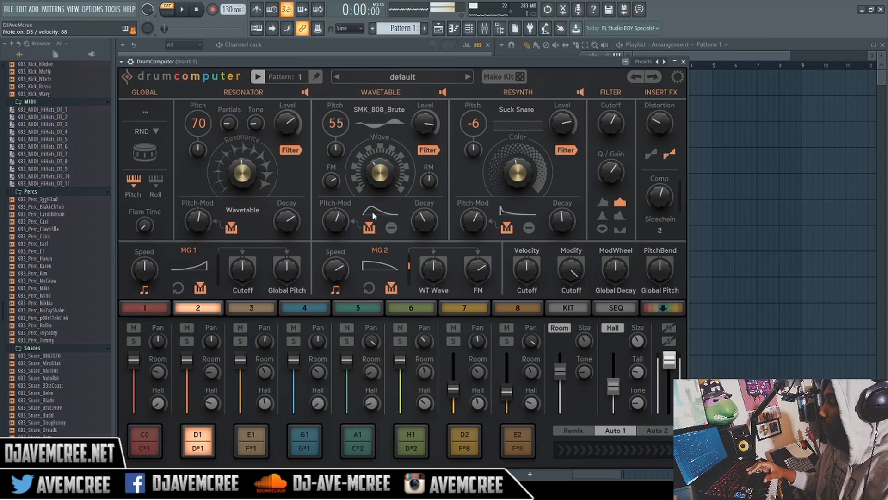
Step: Try the Hold envelope shape in the snare's Resynth section and switch it to Soft
{"action": "left_click", "coordinate": [505, 211]}
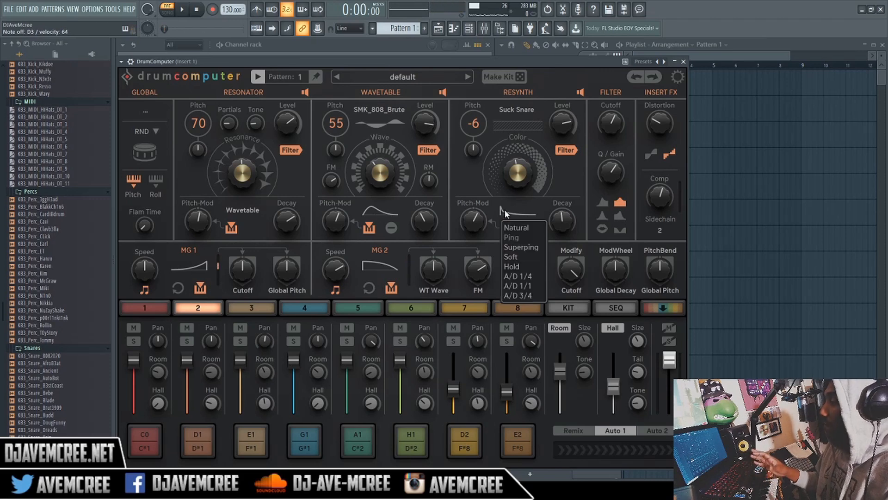
{"action": "left_click", "coordinate": [515, 262]}
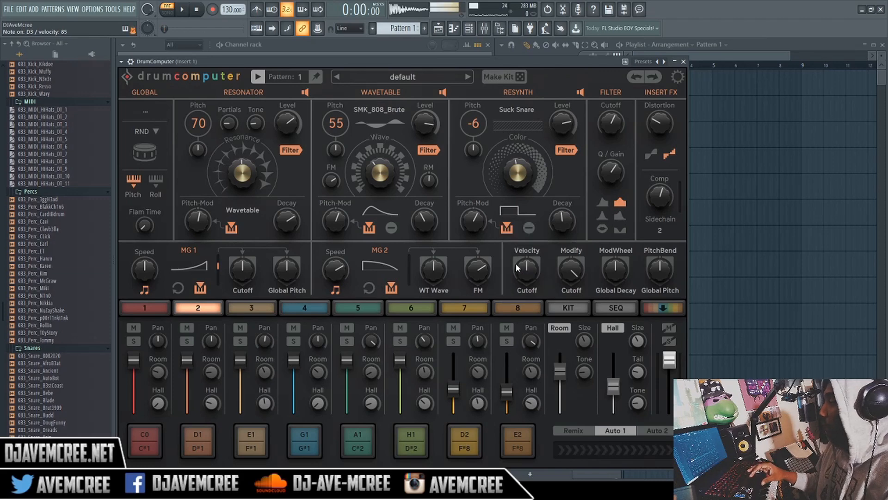
{"action": "left_click", "coordinate": [520, 211]}
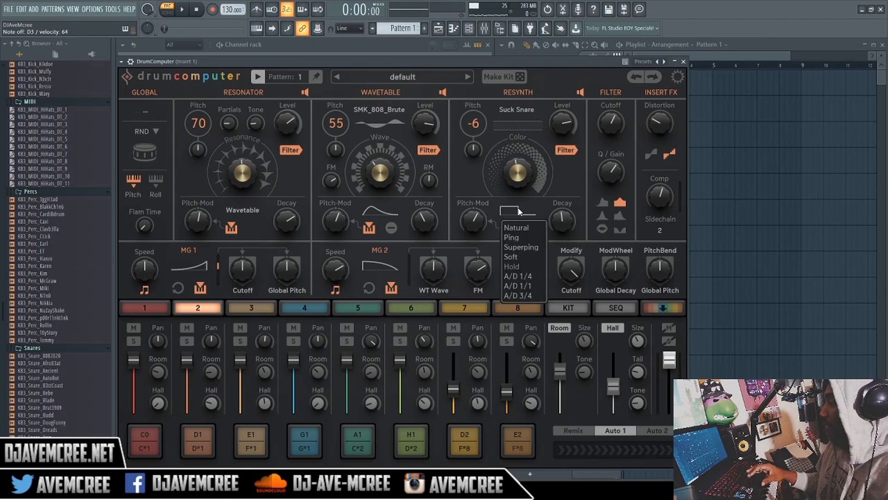
{"action": "left_click", "coordinate": [523, 255]}
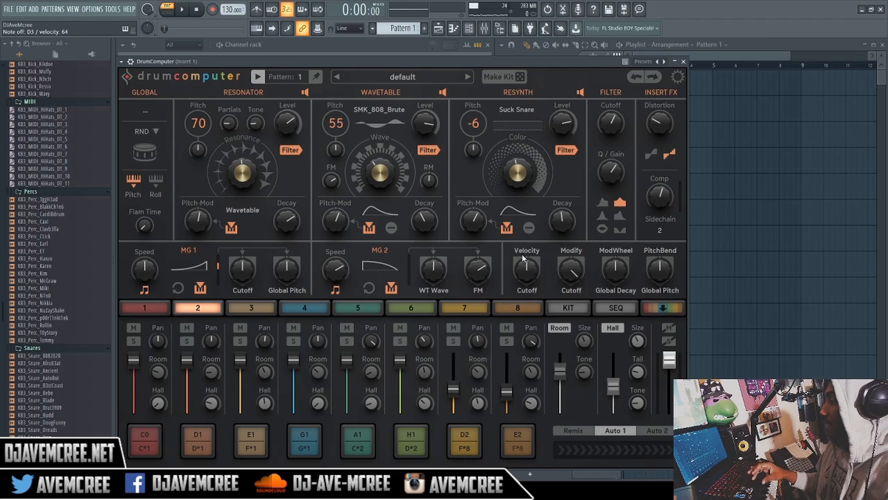
{"action": "left_click", "coordinate": [518, 213]}
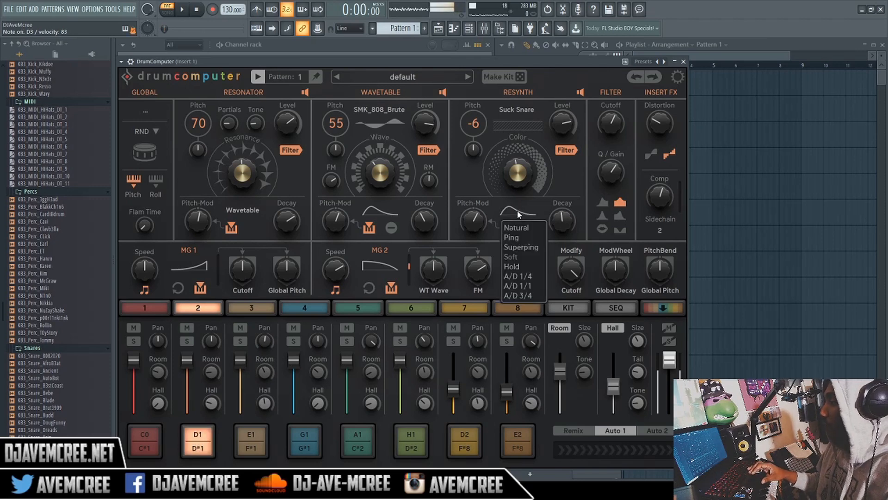
{"action": "left_click", "coordinate": [429, 204]}
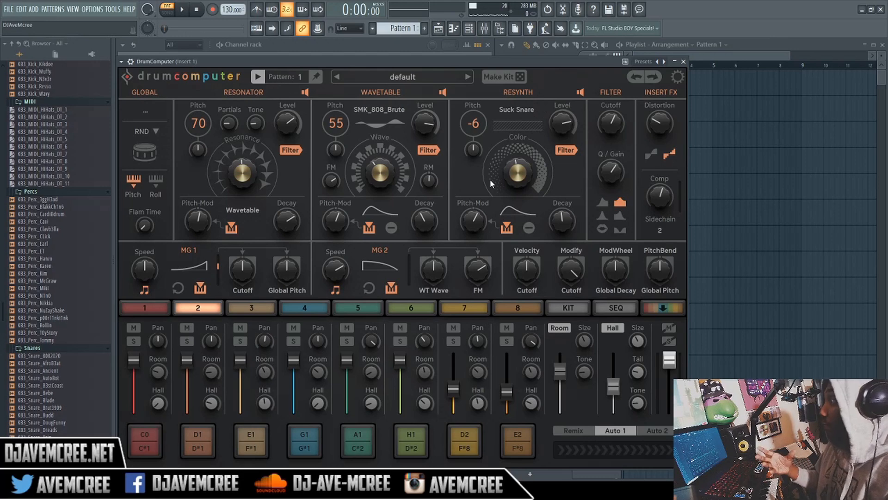
Step: Browse the built-in Resynth categories and load 808 Snare from the _Snare category as the snare's Resynth sample
{"action": "left_click", "coordinate": [508, 116]}
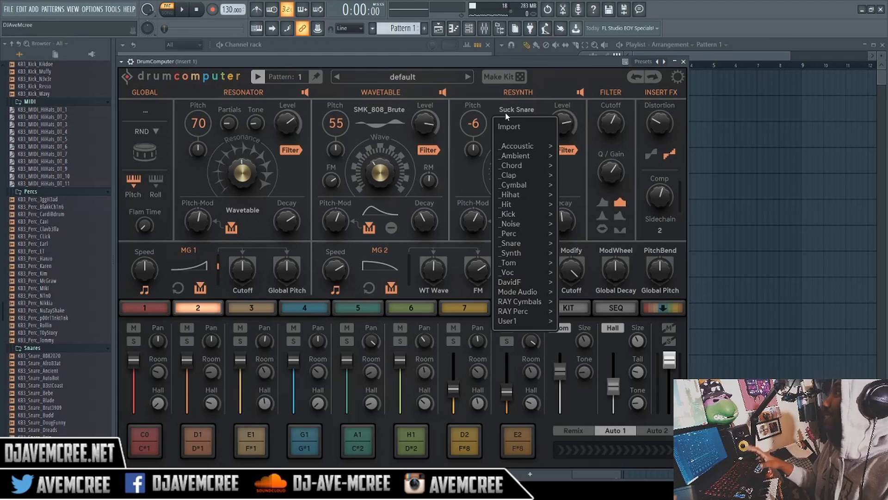
{"action": "mouse_move", "coordinate": [513, 146]}
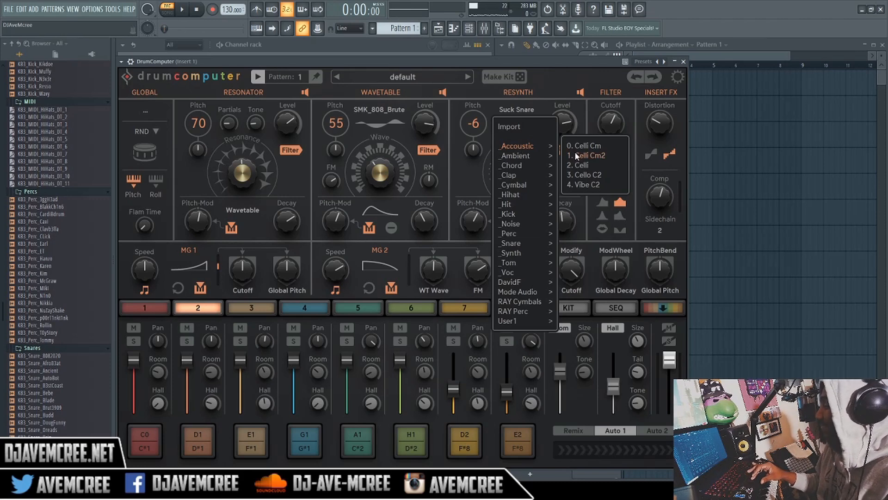
{"action": "mouse_move", "coordinate": [519, 243]}
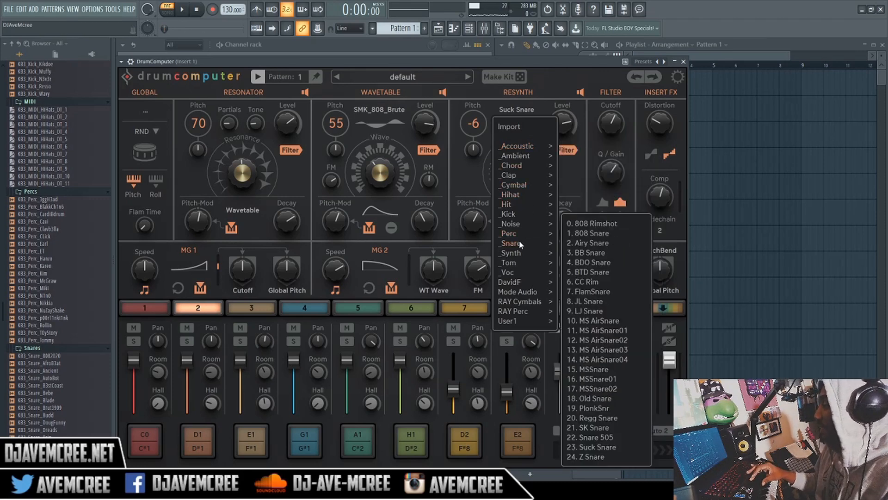
{"action": "left_click", "coordinate": [598, 233]}
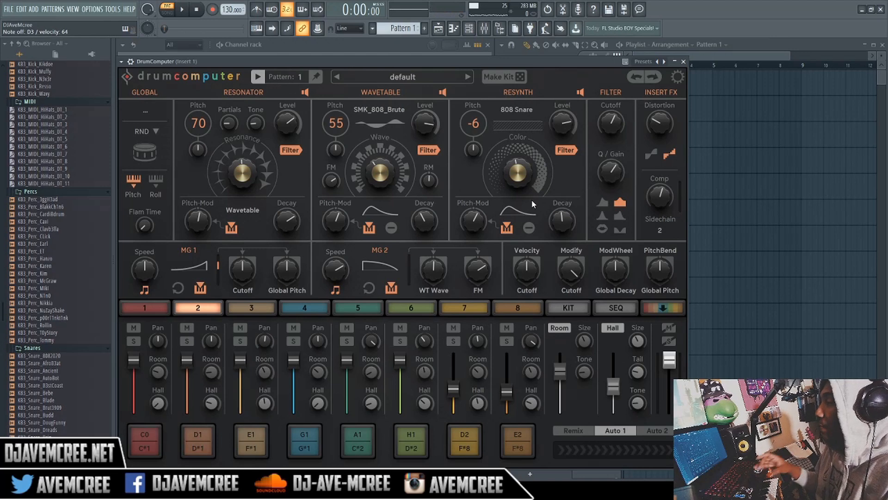
Step: Turn off the snare's Resonator section and set MG 2 to loop at a faster speed without tempo sync
{"action": "left_click", "coordinate": [304, 92]}
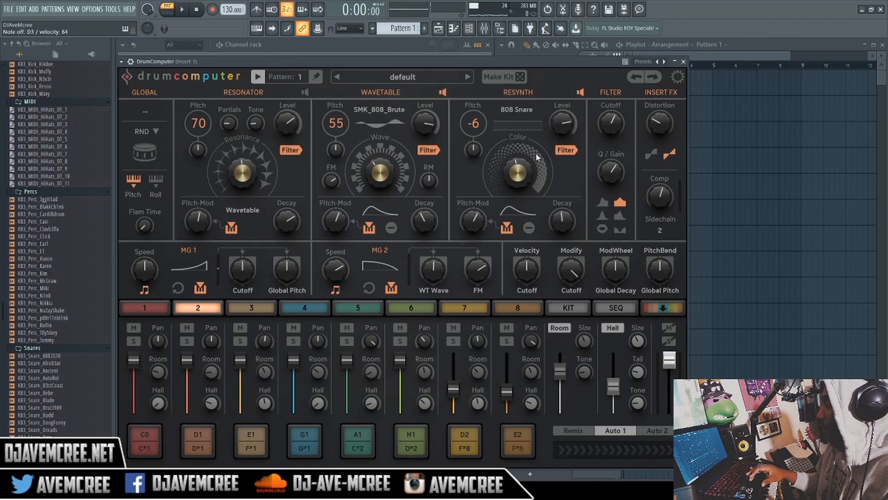
{"action": "mouse_move", "coordinate": [564, 218]}
{"action": "left_mouse_down"}
{"action": "mouse_move", "coordinate": [551, 187]}
{"action": "mouse_move", "coordinate": [559, 220]}
{"action": "left_mouse_up"}
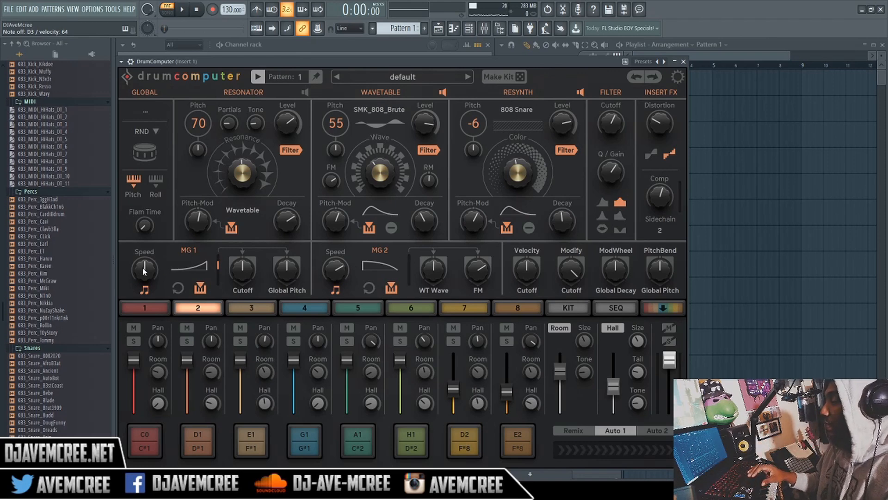
{"action": "left_click_drag", "start_coordinate": [337, 270], "coordinate": [337, 255]}
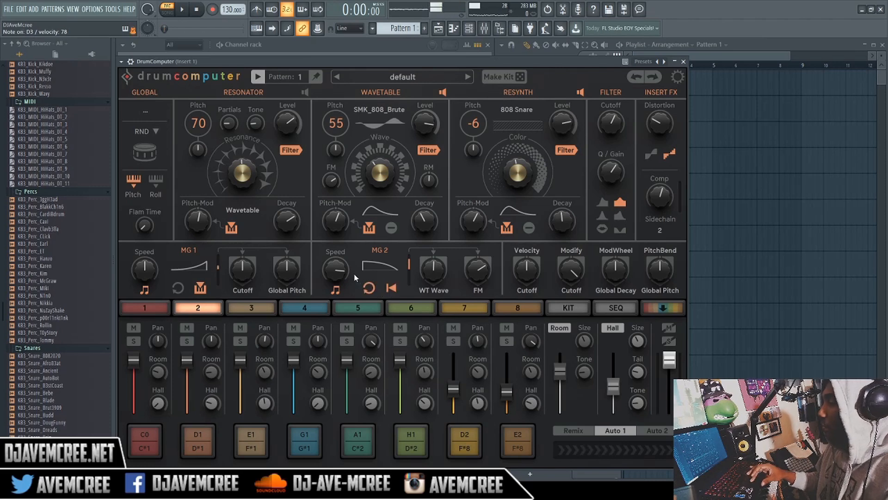
{"action": "left_click", "coordinate": [368, 288]}
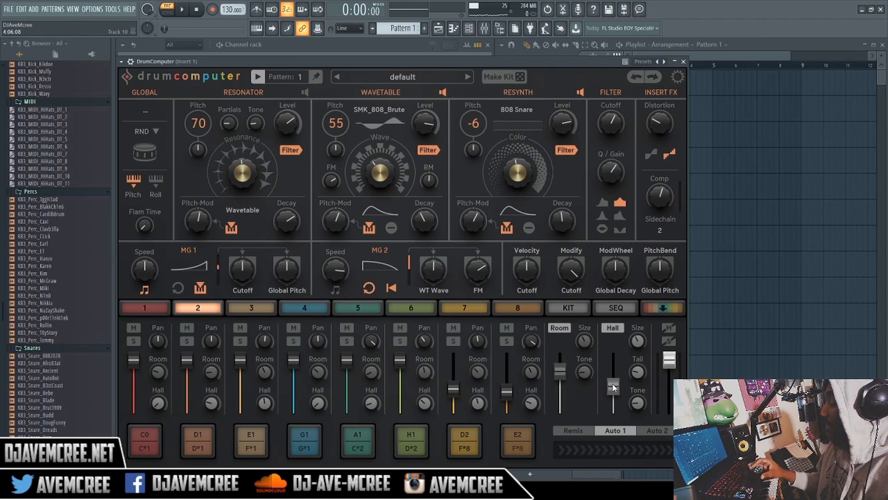
Step: Experiment with the Hall reverb's tail, size and tone while auditioning the snare
{"action": "mouse_move", "coordinate": [641, 371]}
{"action": "left_mouse_down"}
{"action": "mouse_move", "coordinate": [633, 285]}
{"action": "mouse_move", "coordinate": [634, 380]}
{"action": "left_mouse_up"}
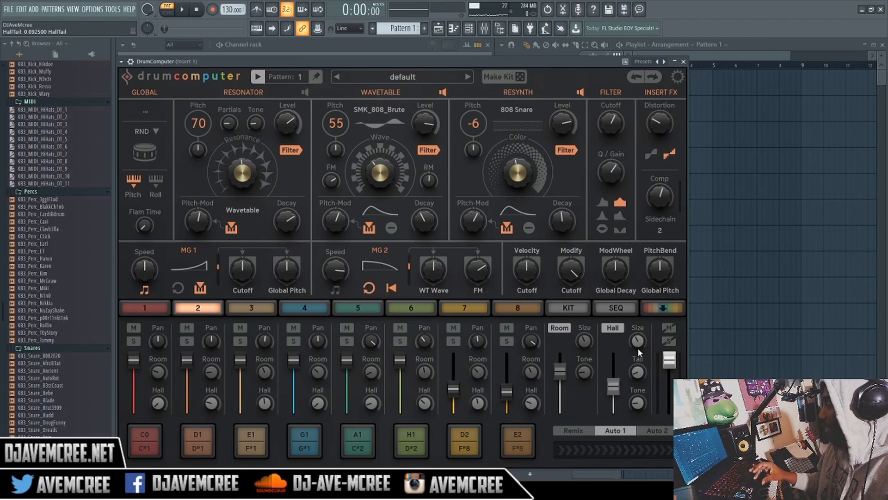
{"action": "left_click_drag", "start_coordinate": [637, 347], "coordinate": [628, 256]}
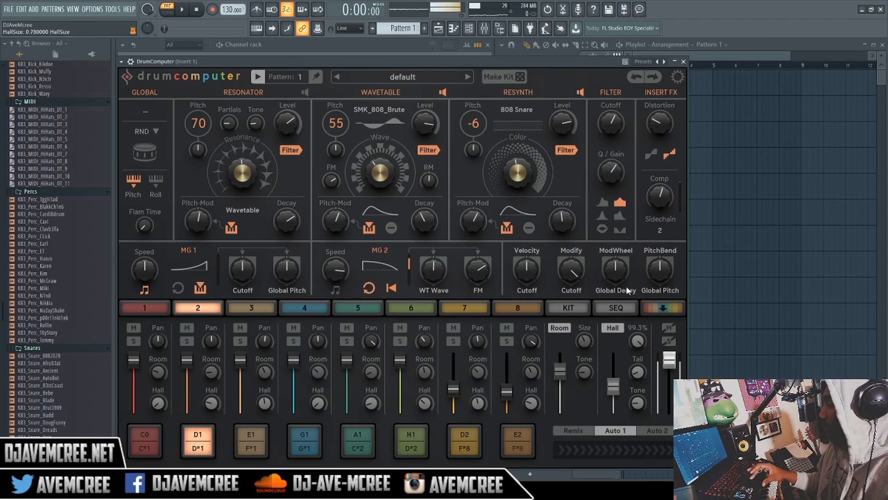
{"action": "left_click_drag", "start_coordinate": [633, 409], "coordinate": [625, 361]}
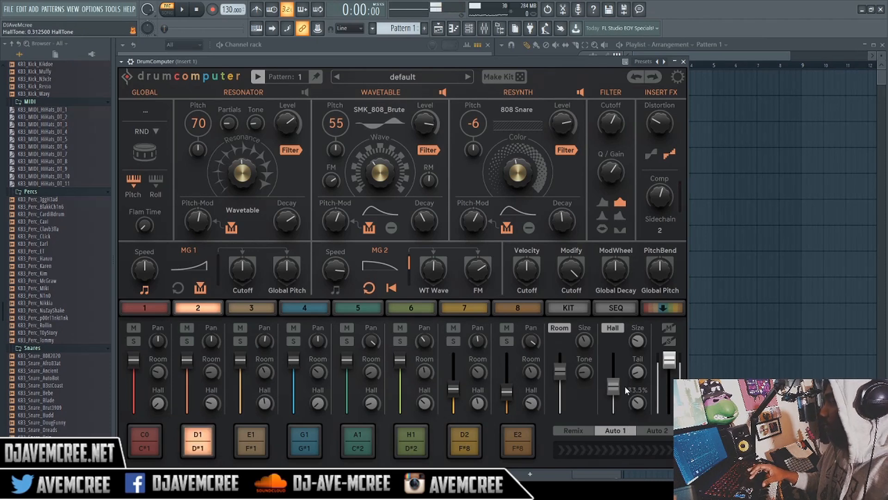
Step: Set drum 2's pitch to +5 and shorten its decay in the kit overview
{"action": "left_click", "coordinate": [579, 311]}
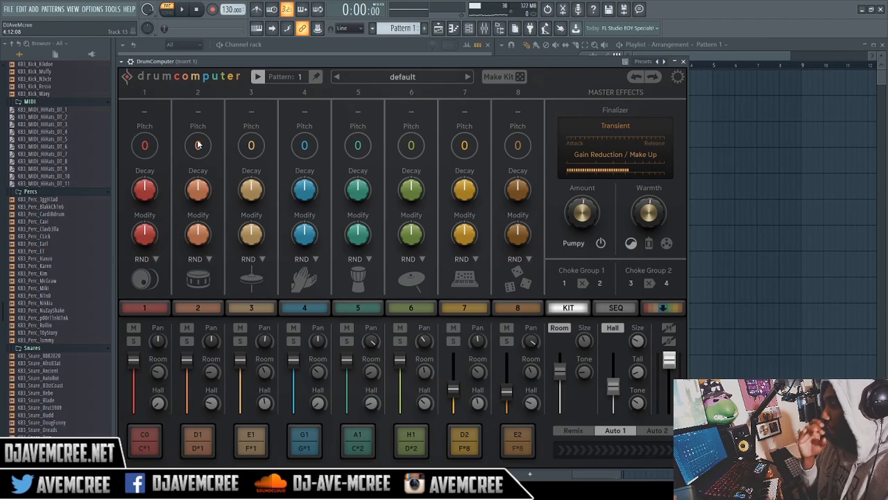
{"action": "left_click_drag", "start_coordinate": [198, 145], "coordinate": [202, 225]}
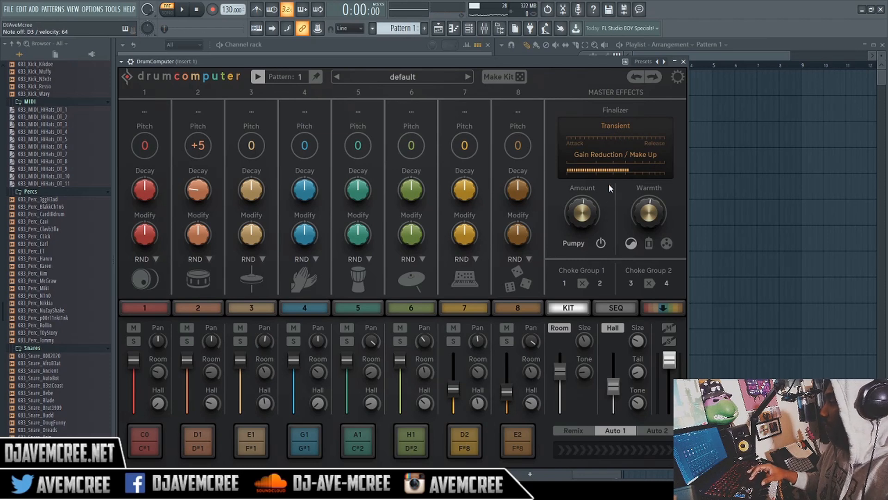
Step: Set the kit's Finalizer mode to Attacky and reduce its Amount slightly
{"action": "left_click", "coordinate": [574, 241]}
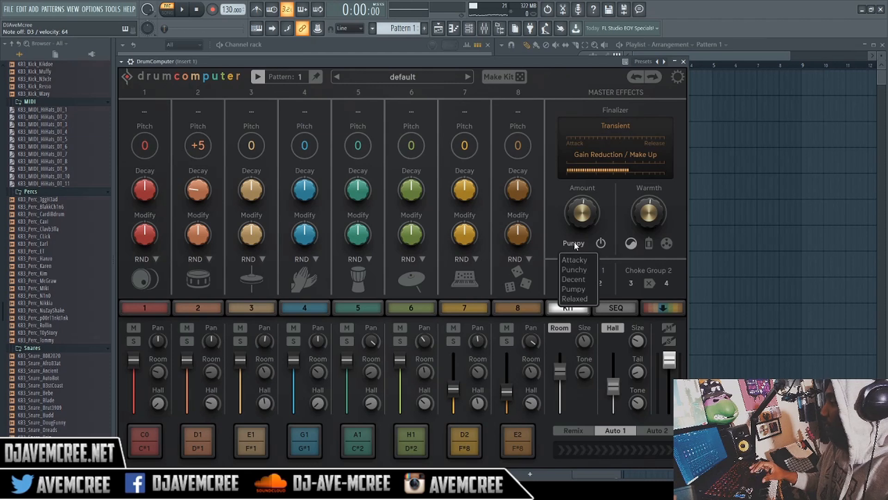
{"action": "left_click", "coordinate": [577, 261]}
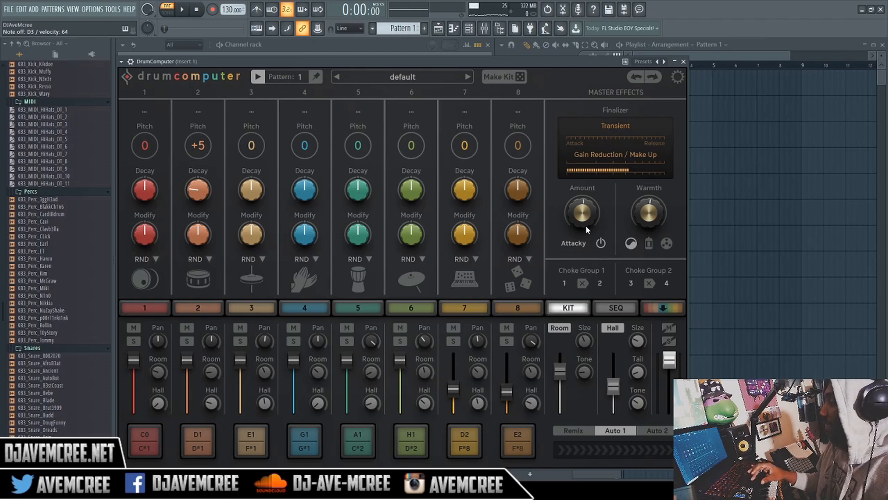
{"action": "left_click_drag", "start_coordinate": [583, 221], "coordinate": [581, 199]}
Step: Raise the master Warmth amount, compare the available warmth types and keep the first one
{"action": "left_click_drag", "start_coordinate": [655, 215], "coordinate": [640, 168]}
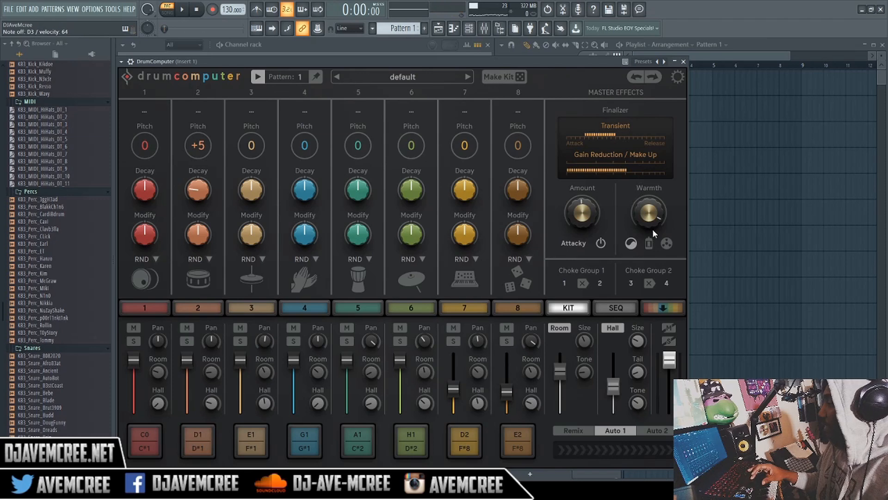
{"action": "left_click", "coordinate": [649, 243]}
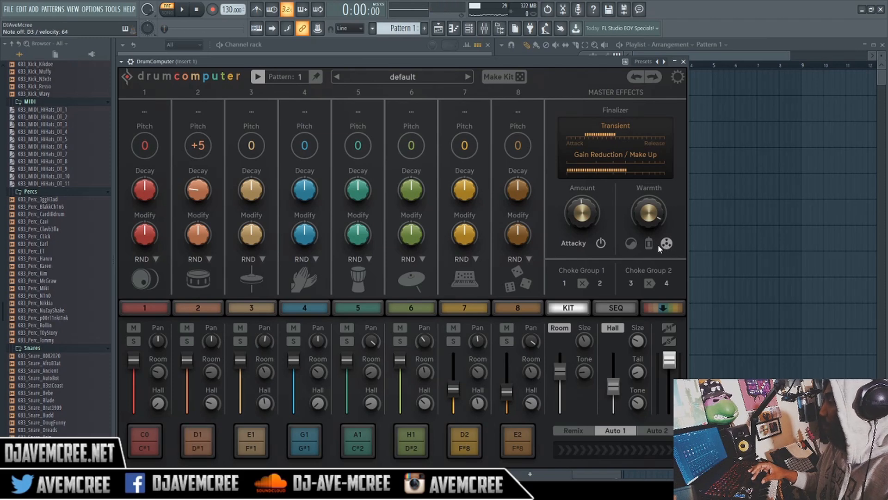
{"action": "left_click", "coordinate": [631, 243]}
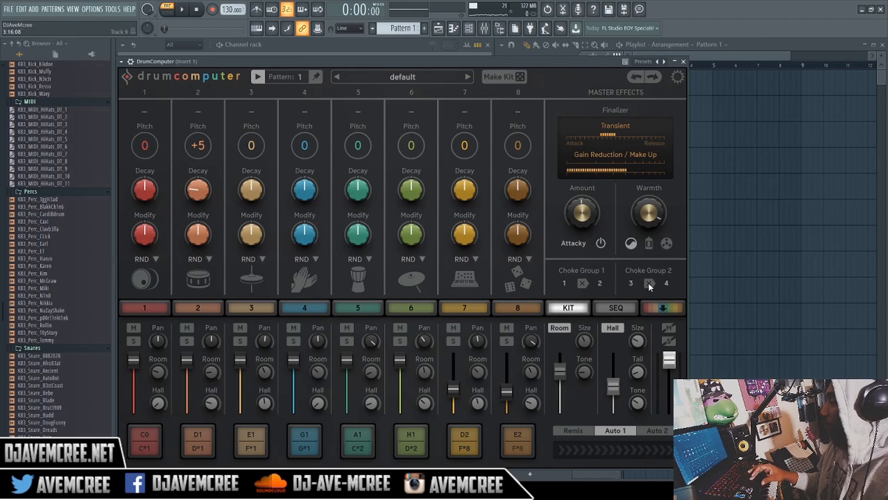
Step: View the drum choices for Choke Group 2 and lower drum 2's Room send
{"action": "left_click", "coordinate": [635, 284]}
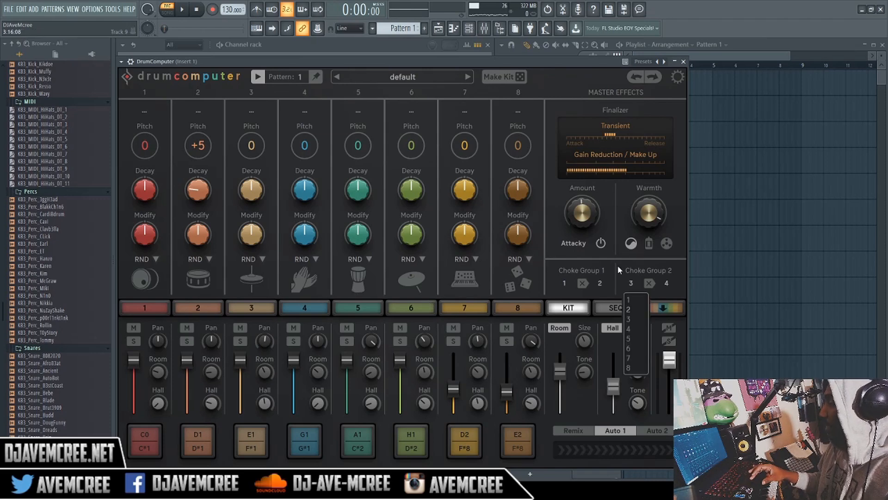
{"action": "left_click", "coordinate": [612, 245]}
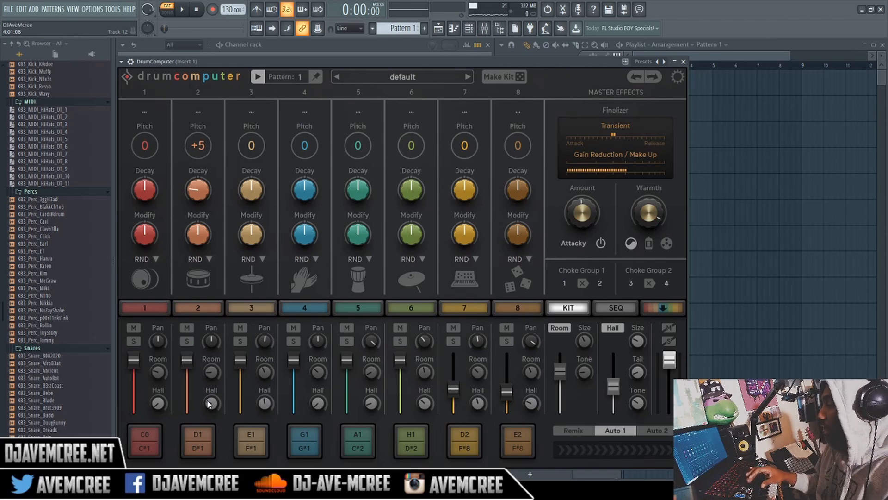
{"action": "left_click_drag", "start_coordinate": [211, 372], "coordinate": [212, 475]}
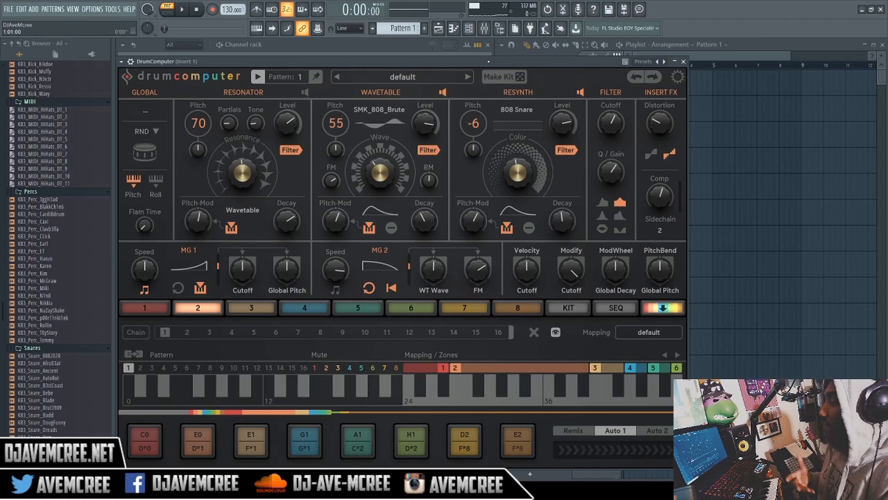
Step: Load Edison on the mixer's Master track
{"action": "key", "text": "F9"}
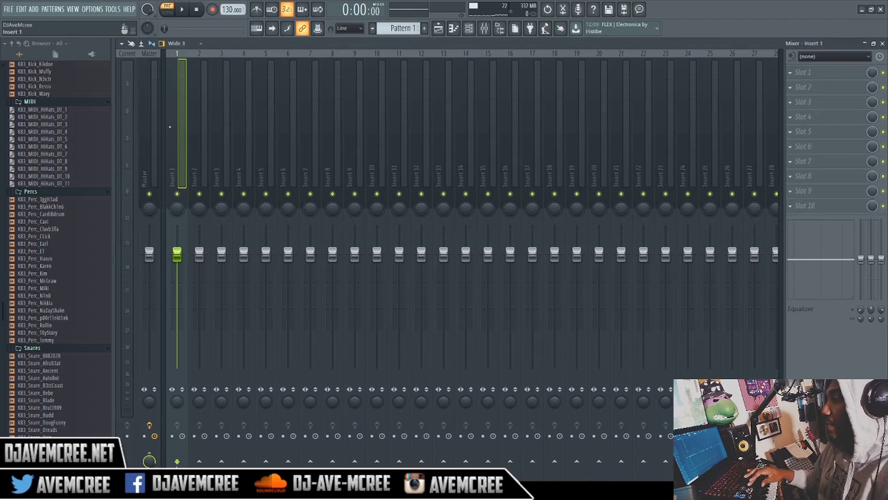
{"action": "left_click", "coordinate": [151, 131]}
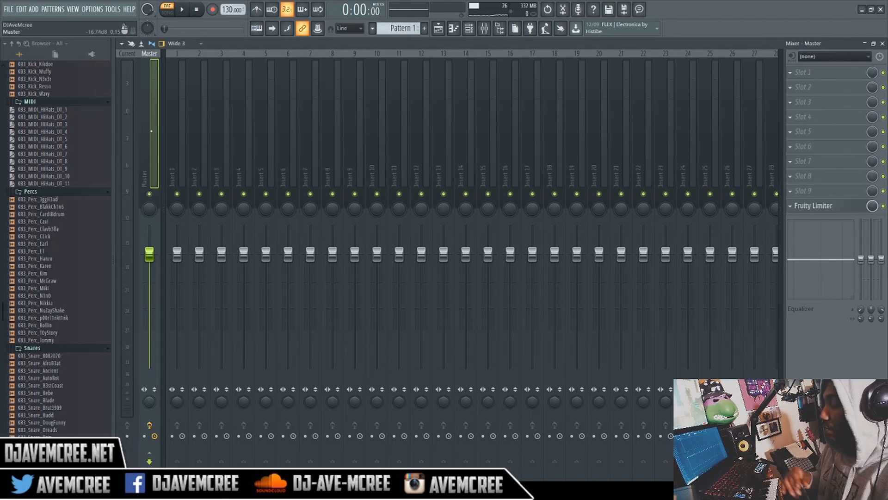
{"action": "key", "text": "ctrl+e"}
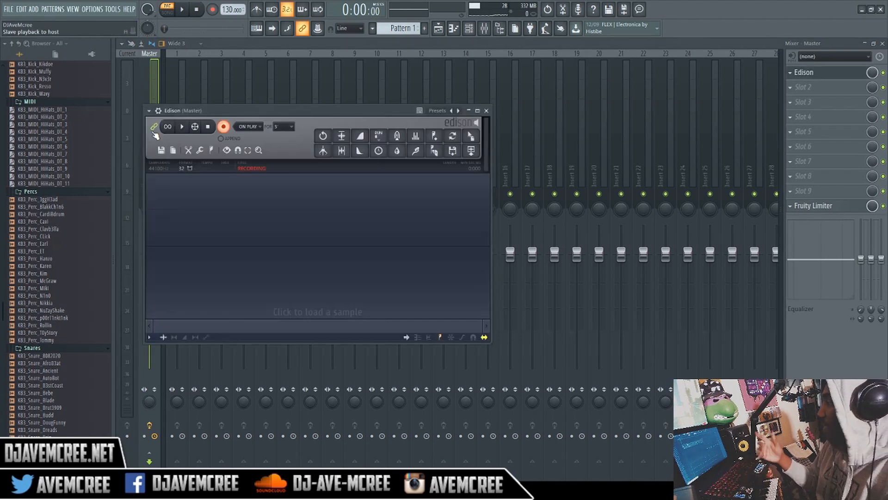
Step: Arm Edison to record on input and detach its window
{"action": "left_click", "coordinate": [224, 127]}
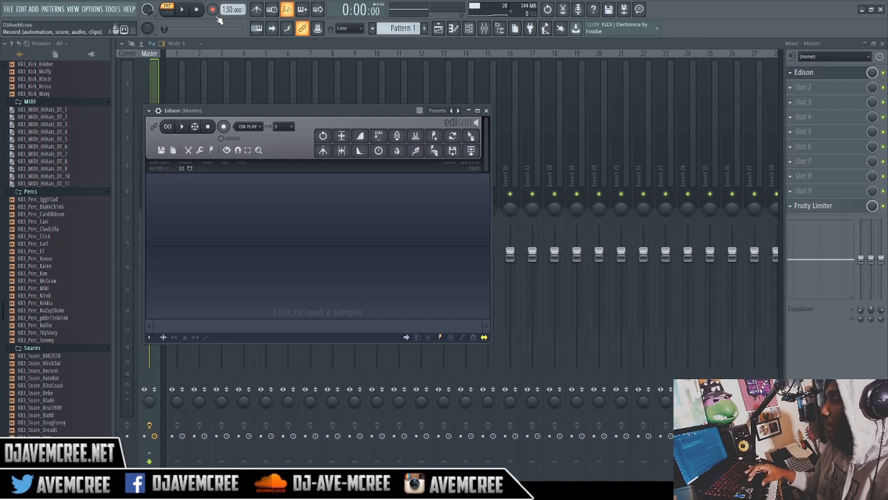
{"action": "left_click", "coordinate": [259, 129]}
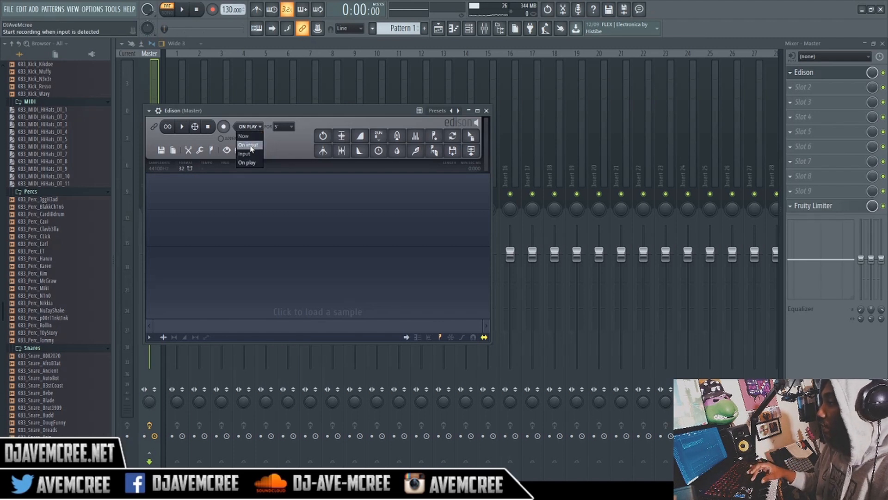
{"action": "left_click", "coordinate": [251, 148]}
{"action": "left_click", "coordinate": [225, 127]}
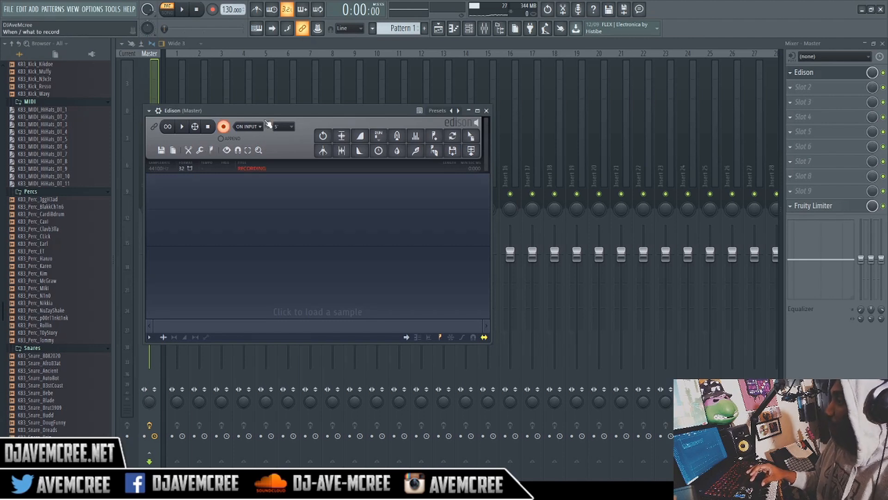
{"action": "left_click", "coordinate": [149, 111]}
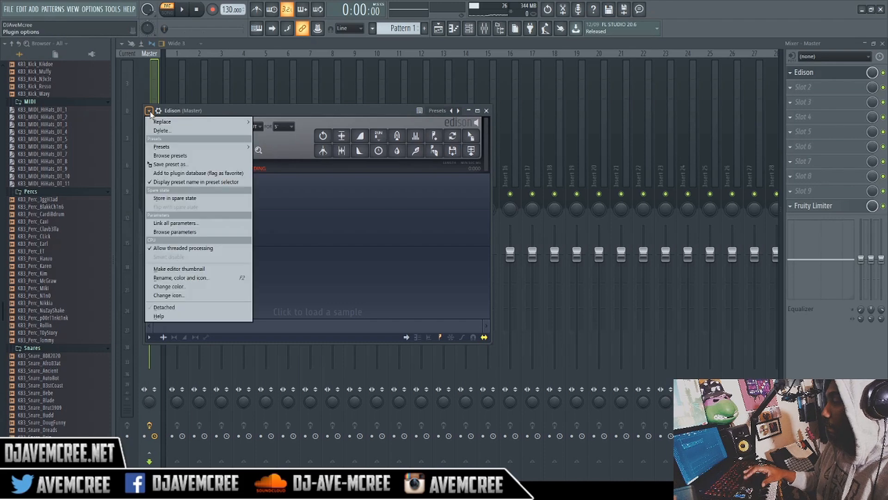
{"action": "left_click", "coordinate": [204, 308]}
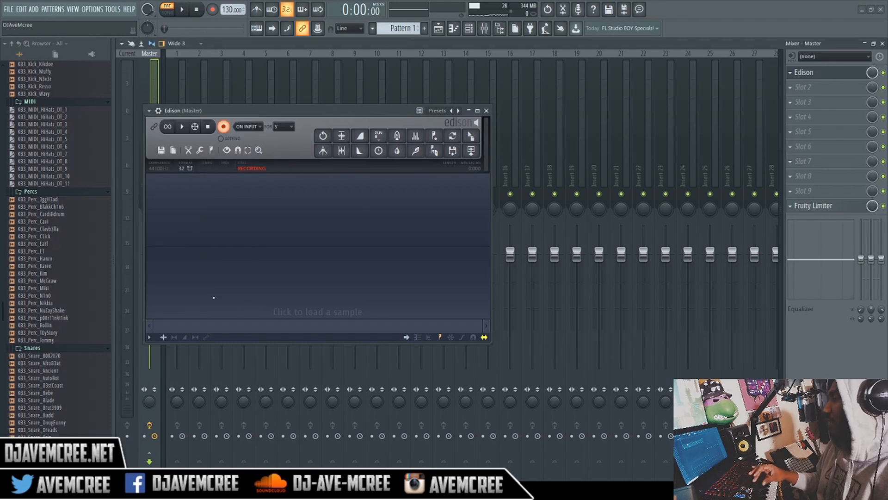
Step: Close the mixer, move Edison aside from DrumComputer's controls, and record one hit of drum 2
{"action": "left_click", "coordinate": [883, 43]}
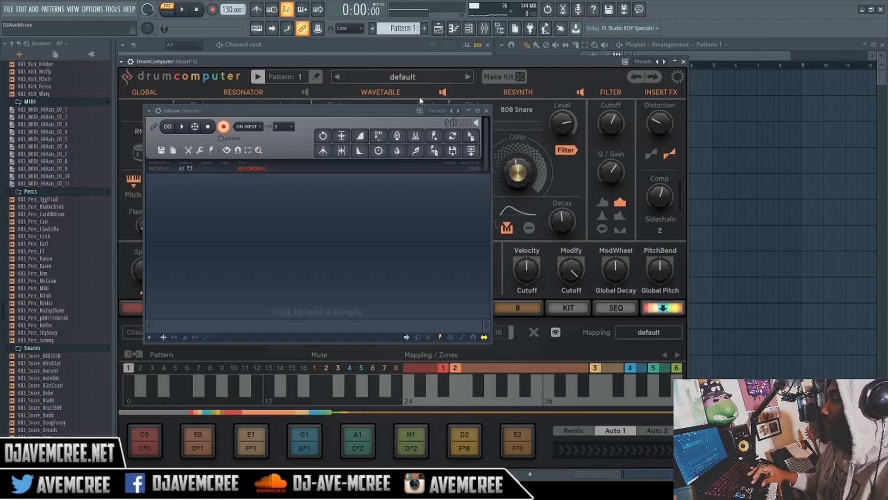
{"action": "left_click_drag", "start_coordinate": [365, 109], "coordinate": [652, 130]}
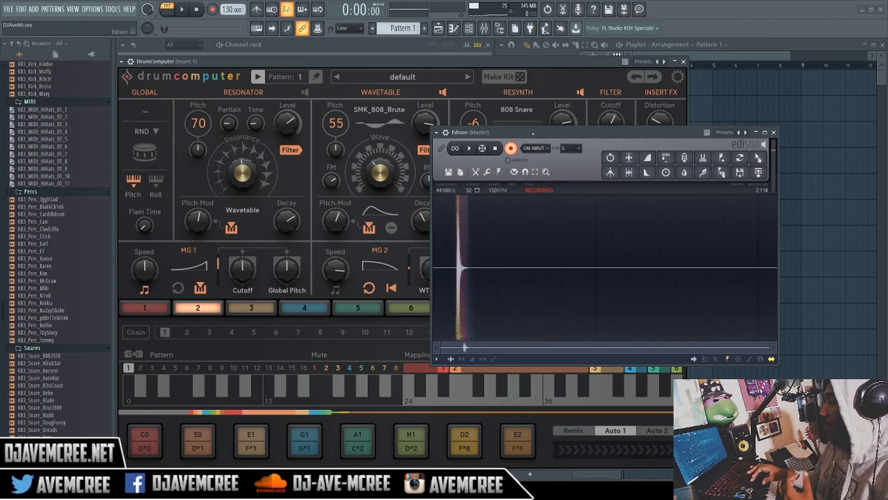
{"action": "left_click", "coordinate": [516, 150]}
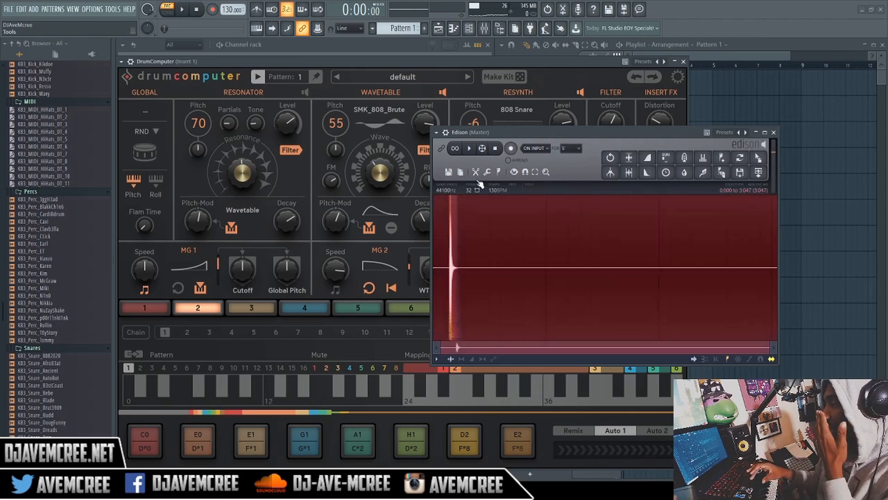
Step: Trim the side noise off the recorded snare and set its sample format to 16-bit, auditioning the sound
{"action": "left_click", "coordinate": [472, 150]}
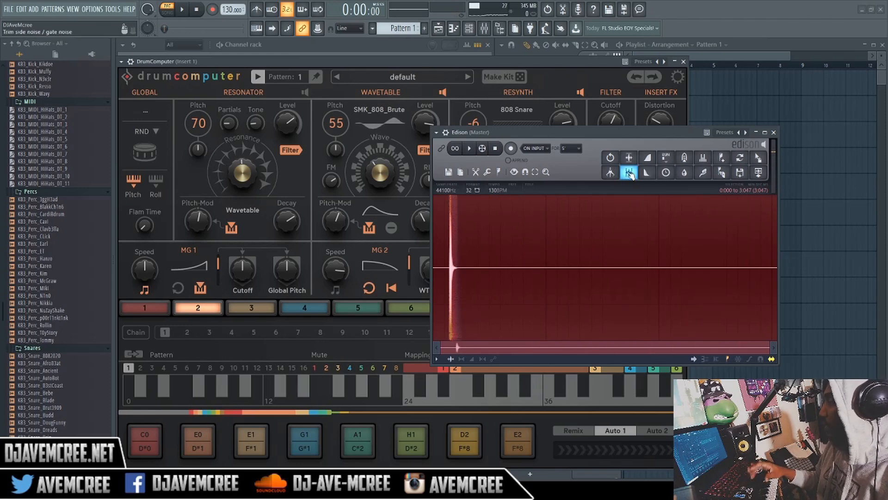
{"action": "left_click", "coordinate": [629, 173]}
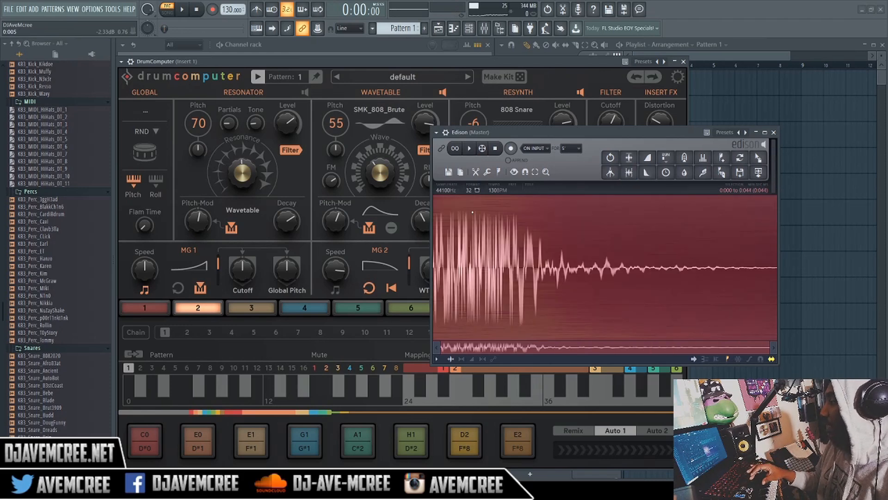
{"action": "key", "text": "space"}
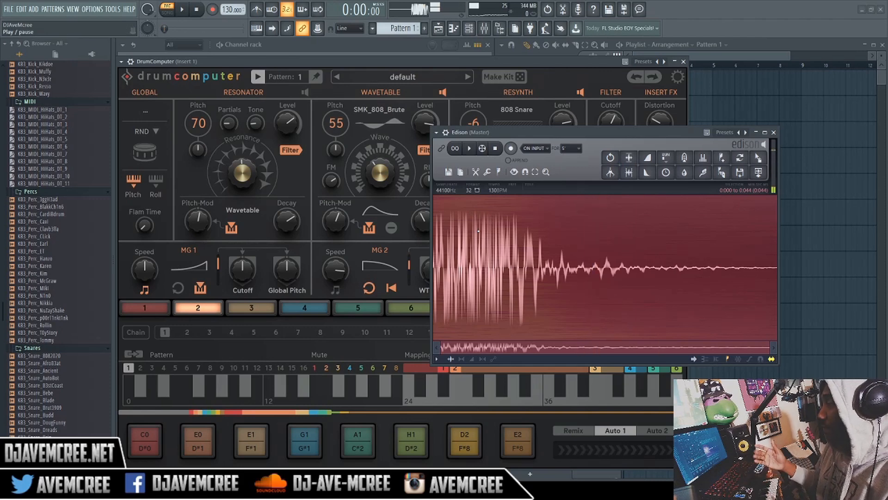
{"action": "left_click", "coordinate": [471, 191]}
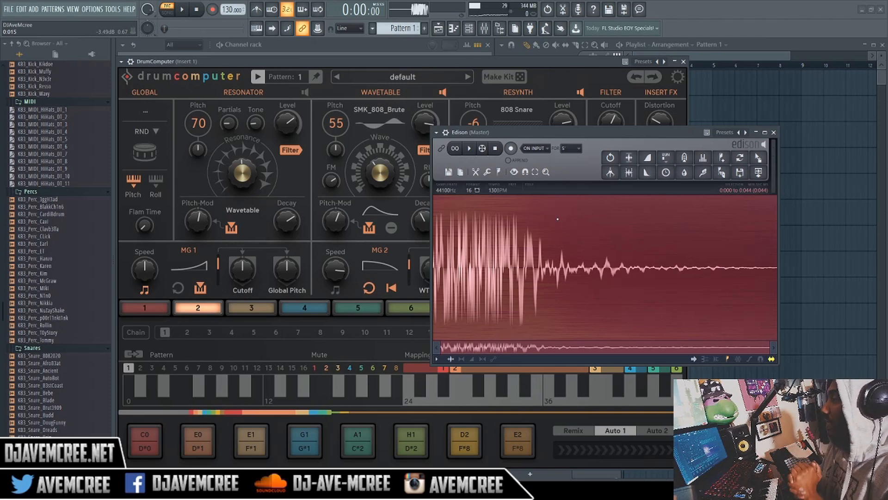
{"action": "left_click", "coordinate": [472, 149]}
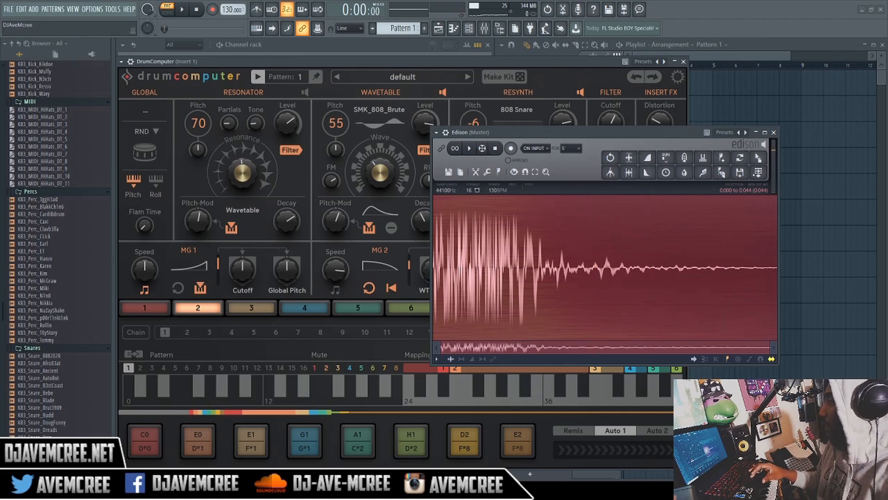
Step: Start saving the sample as a WAV file and create and open a Desktop folder named "drum kit" for it
{"action": "left_click", "coordinate": [740, 173]}
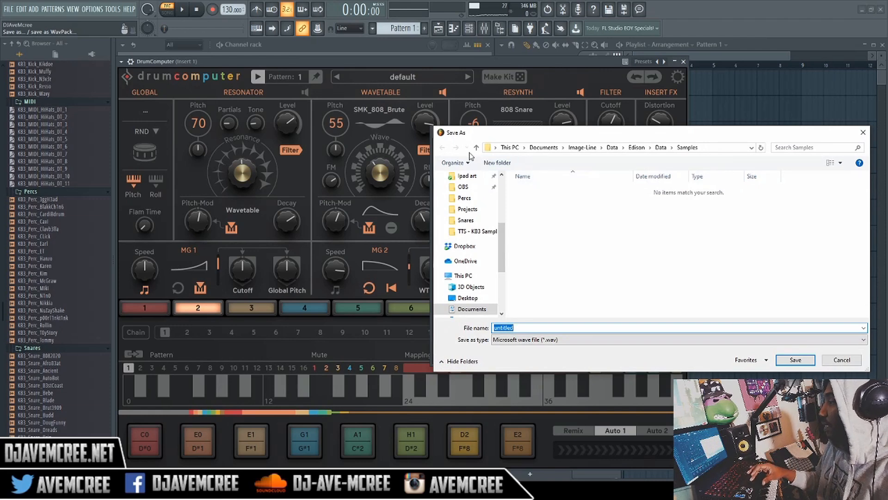
{"action": "left_click", "coordinate": [476, 298]}
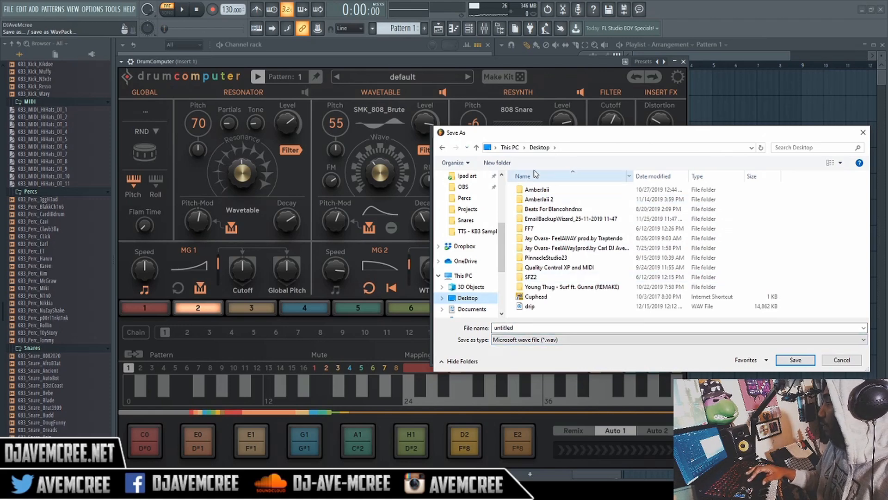
{"action": "left_click", "coordinate": [497, 163]}
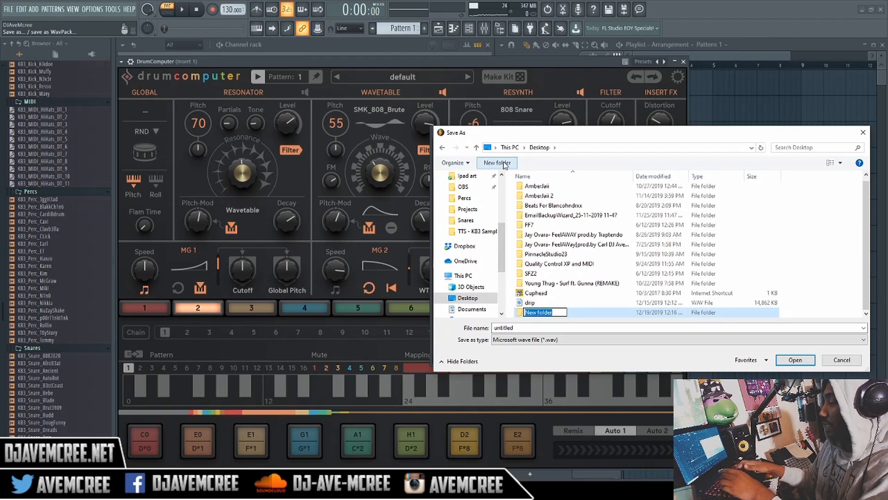
{"action": "type", "text": "drum kit"}
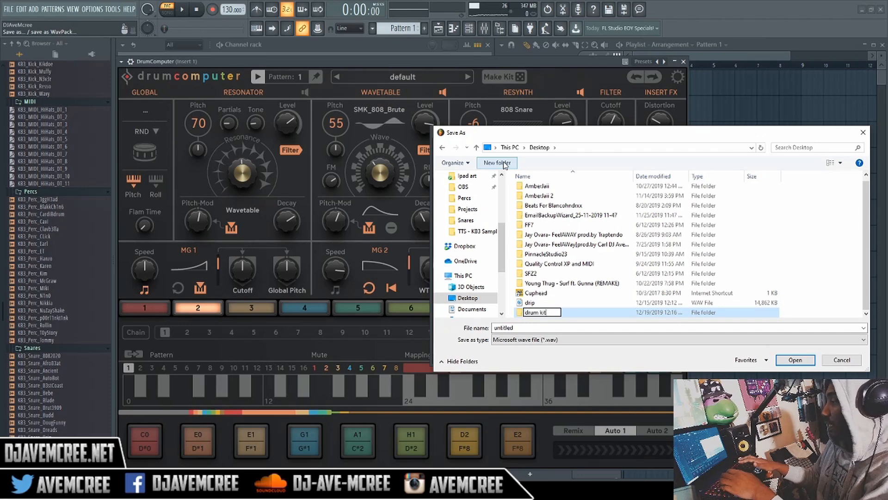
{"action": "key", "text": "Return"}
{"action": "key", "text": "Return"}
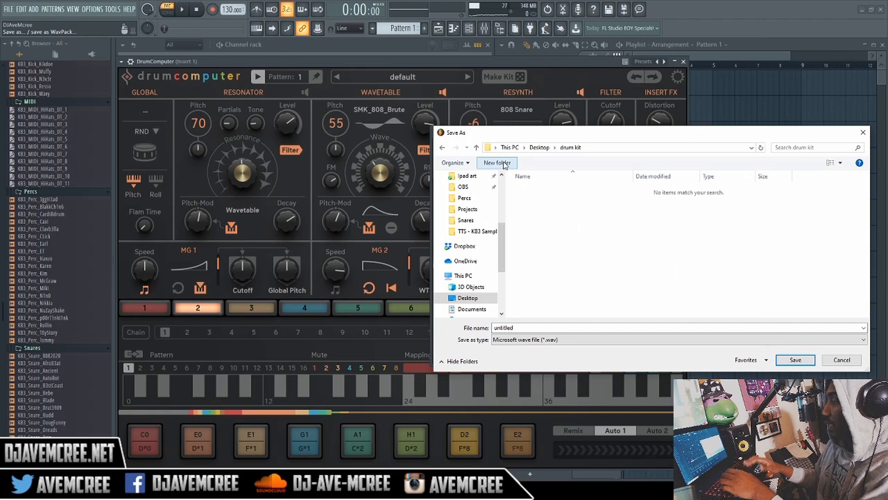
Step: Name the sample DRUM_Snare_Rim and save it as a WAV file in the drum kit folder
{"action": "double_click", "coordinate": [534, 325]}
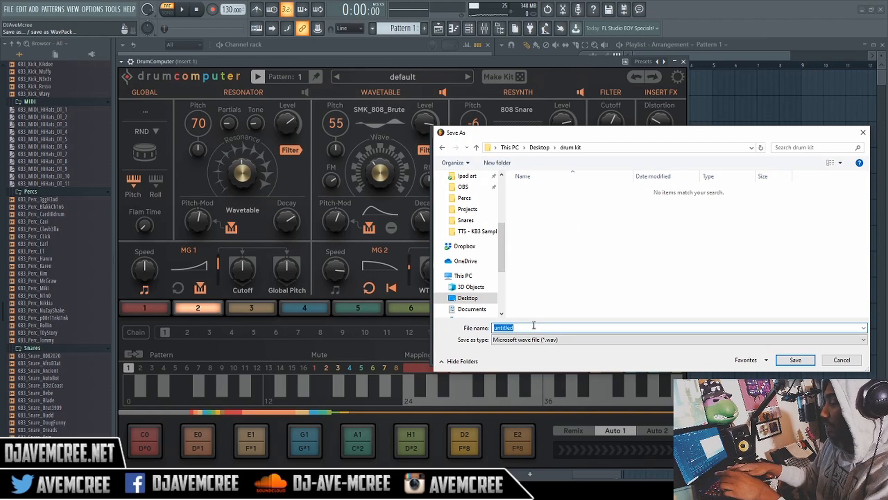
{"action": "type", "text": "DRUM"}
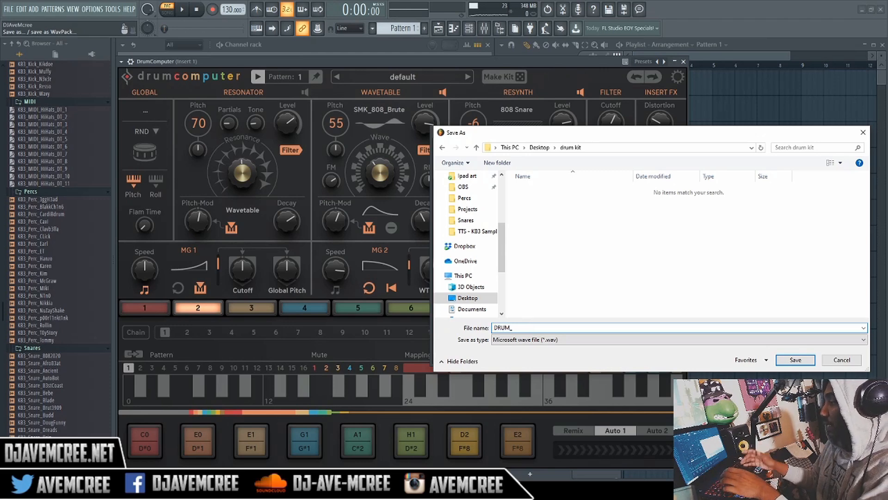
{"action": "type", "text": "_S"}
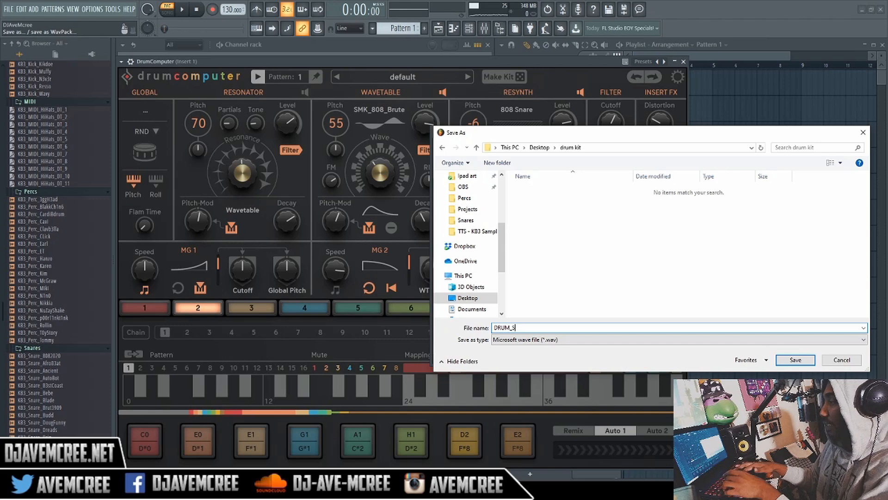
{"action": "type", "text": "nare"}
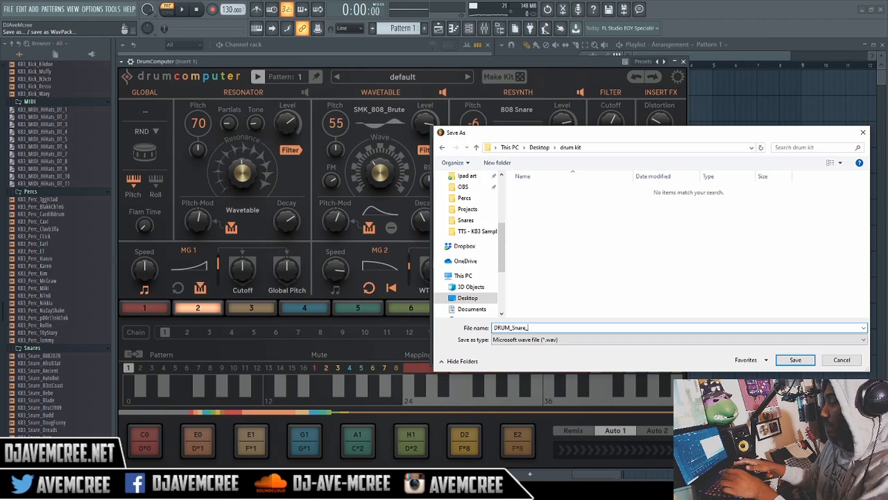
{"action": "type", "text": "_Rim"}
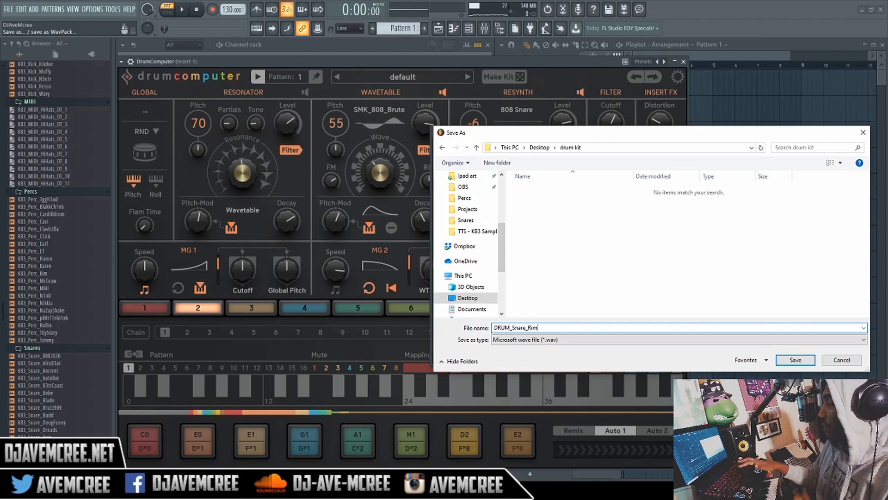
{"action": "key", "text": "Return"}
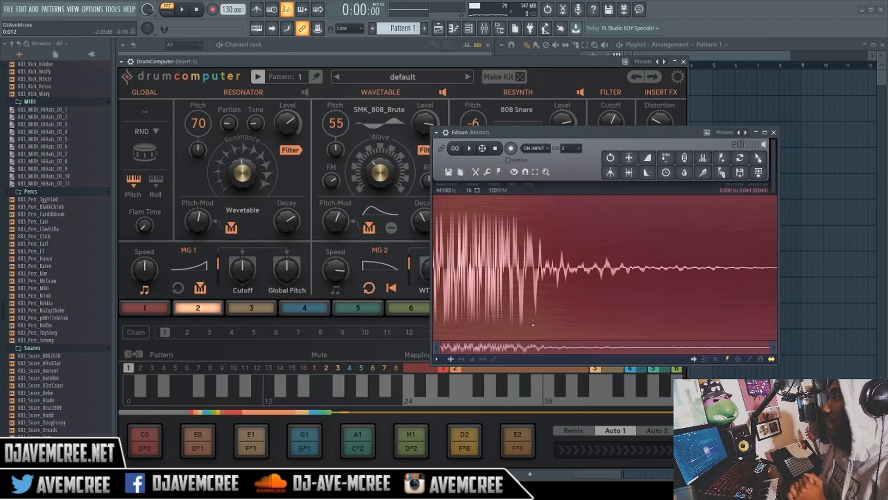